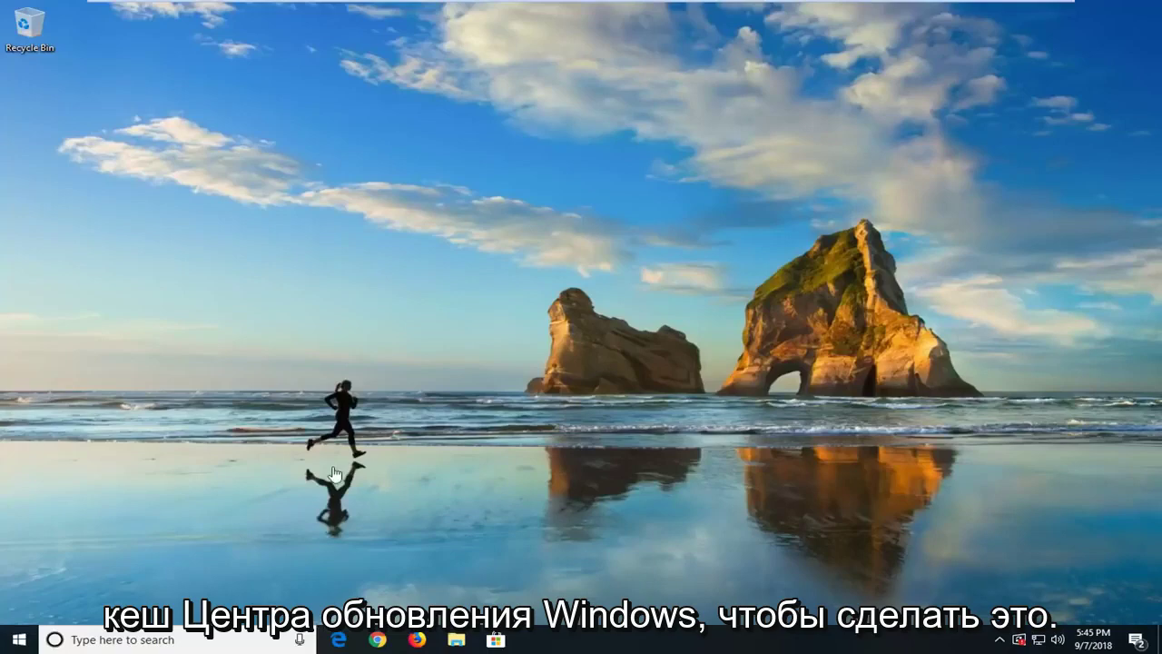
# - Open the Start menu from the taskbar so a search can be typed
pyautogui.click(16, 640)
pyautogui.click(14, 643)
pyautogui.click(15, 643)
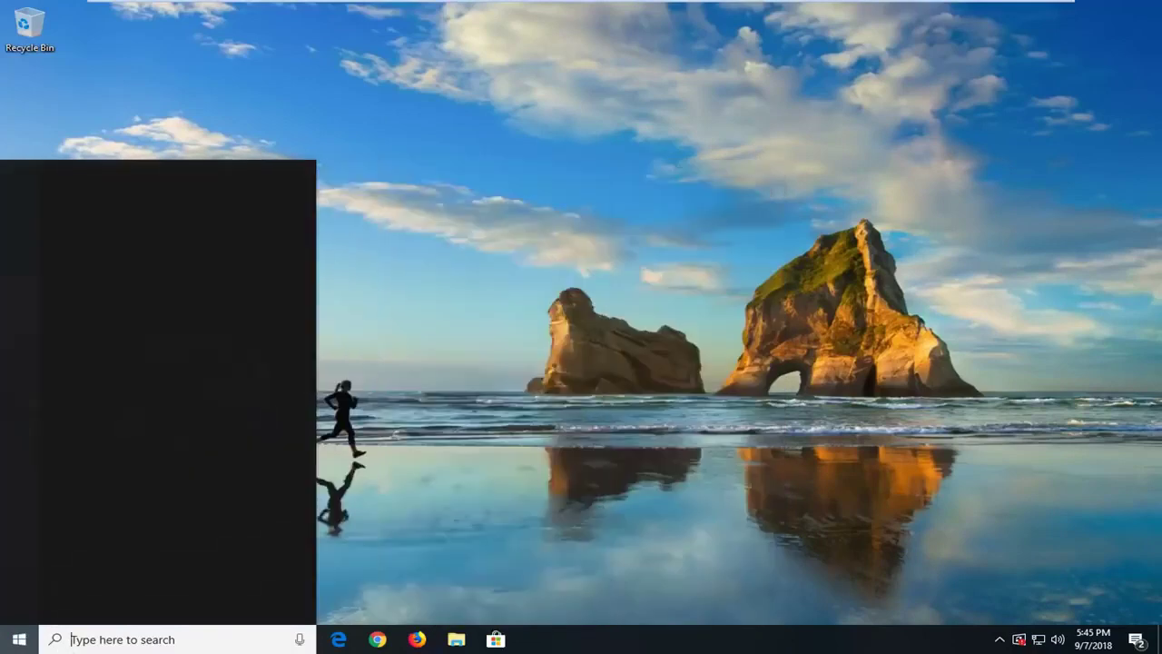
# - Search for 'services' and launch the Services desktop app from the results
pyautogui.click(123, 639)
pyautogui.write('s')
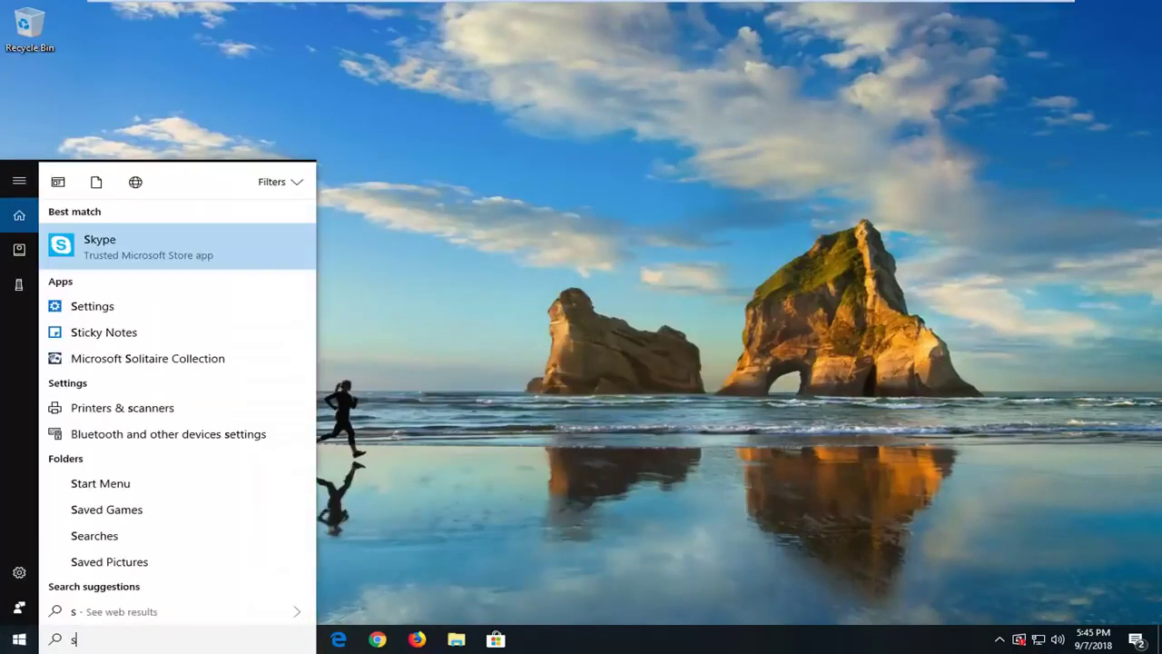
pyautogui.write('ervices')
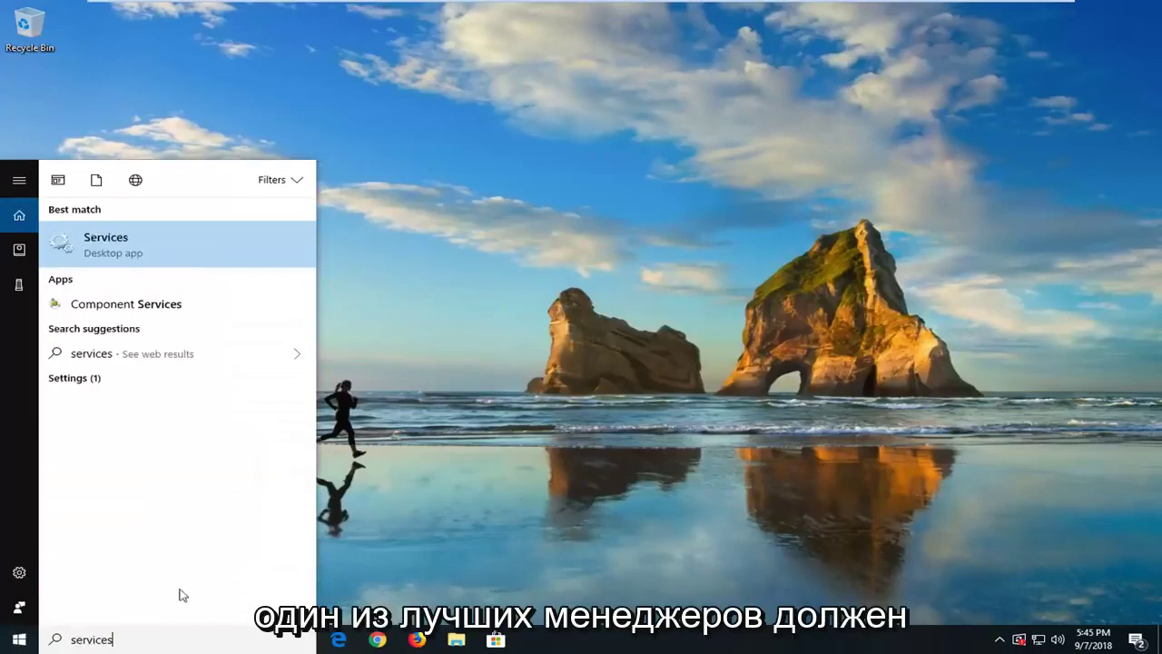
pyautogui.click(121, 250)
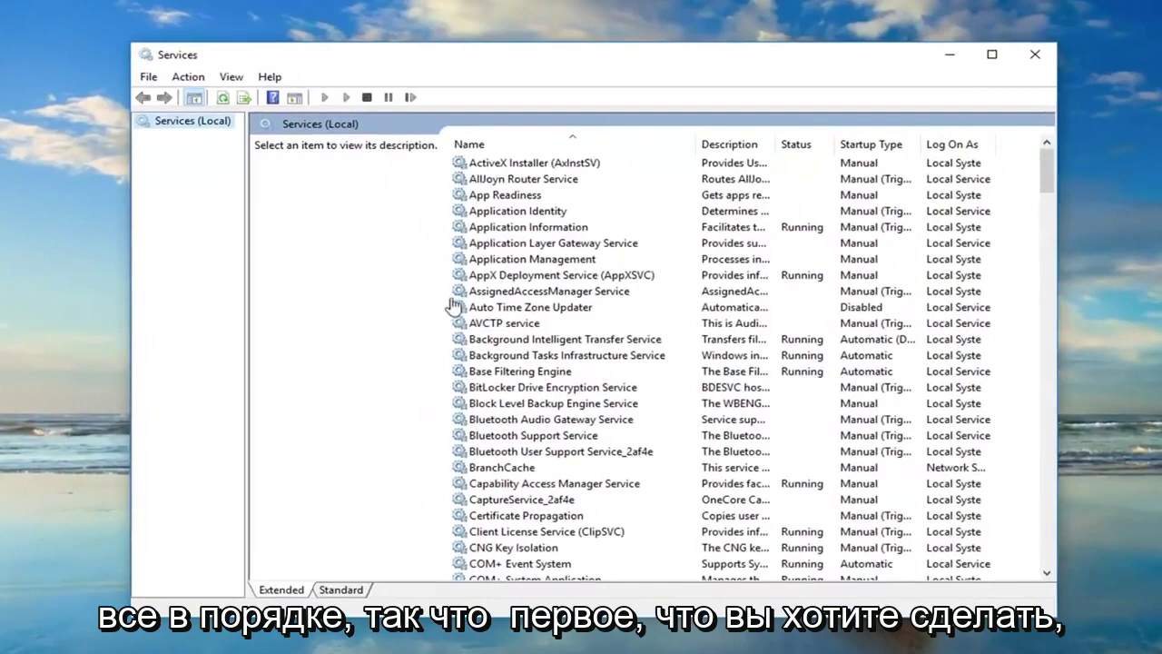
# - Stop the Background Intelligent Transfer Service, leaving its startup type at Automatic (Delayed Start)
pyautogui.click(535, 291)
pyautogui.click(510, 340)
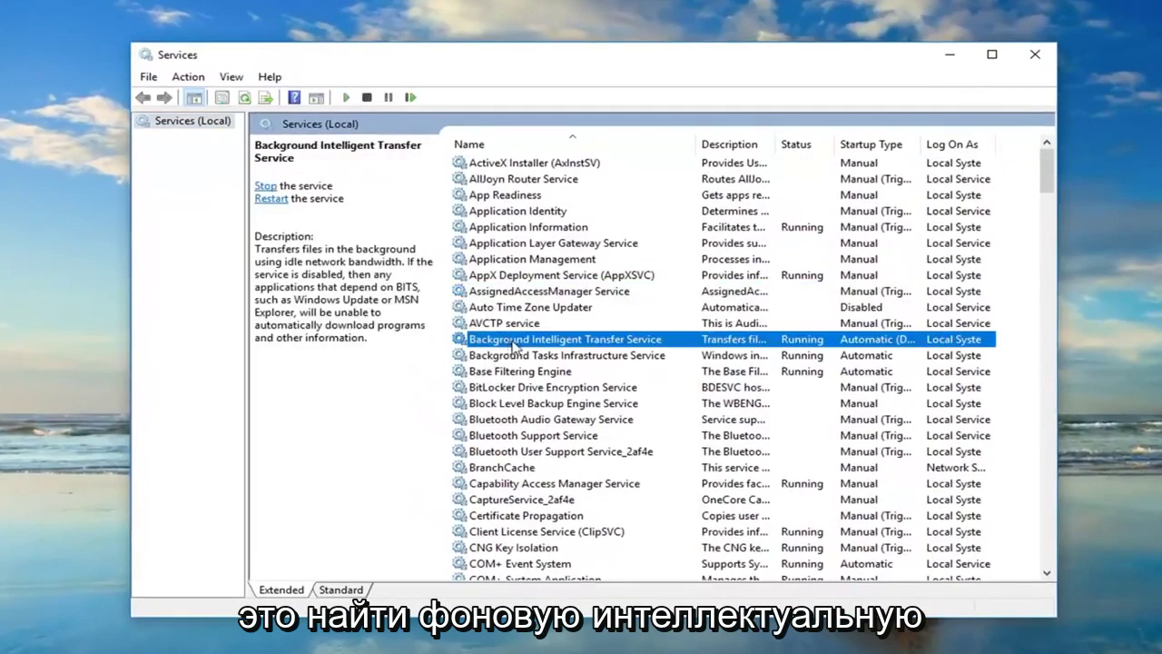
pyautogui.doubleClick(615, 342)
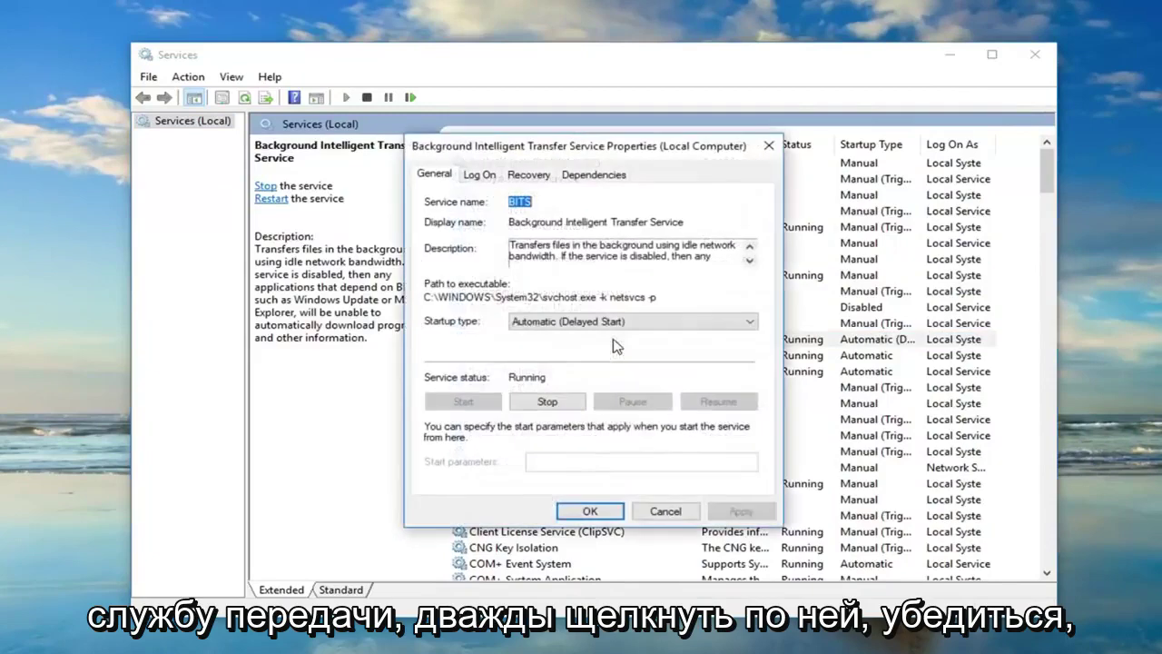
pyautogui.click(546, 323)
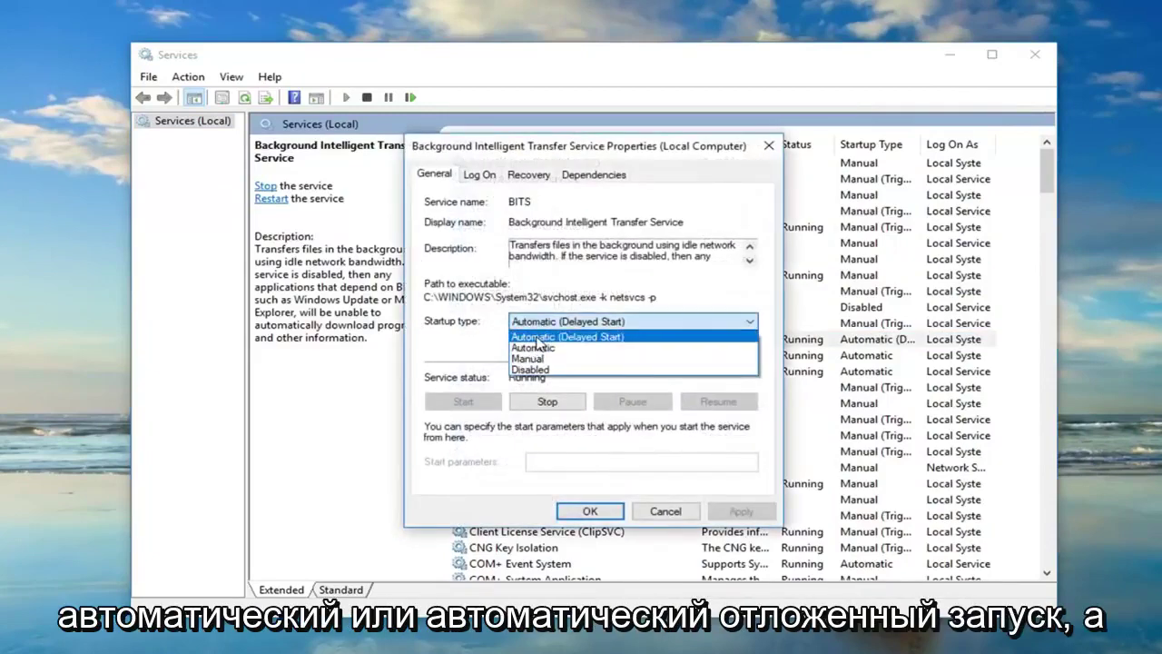
pyautogui.click(470, 325)
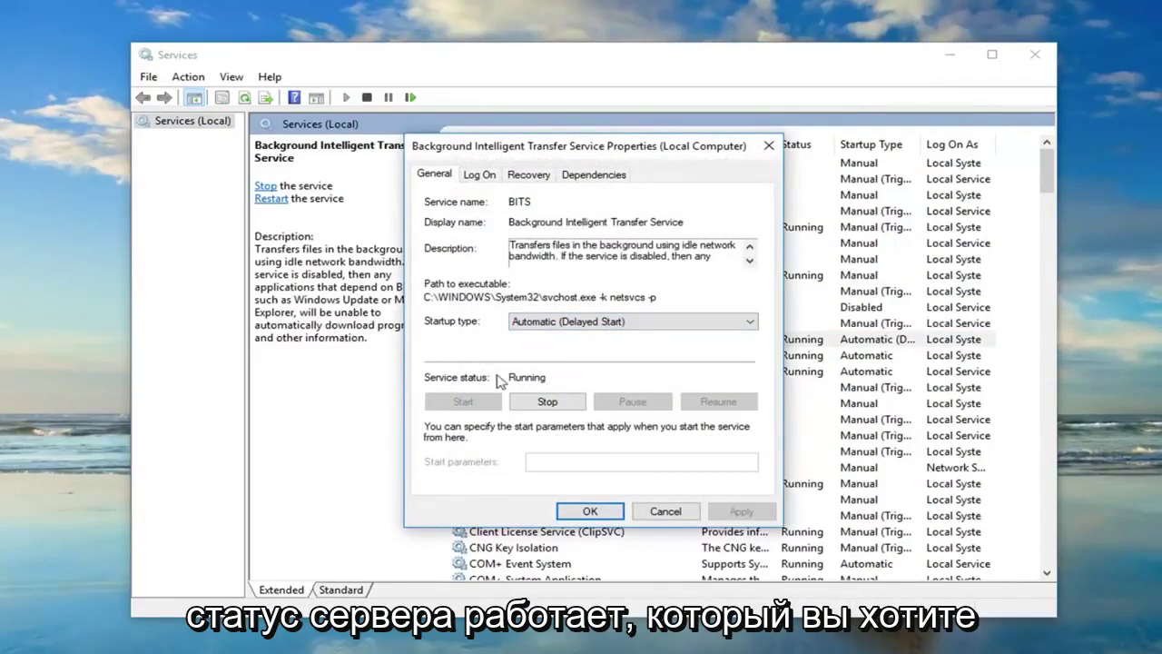
pyautogui.click(546, 405)
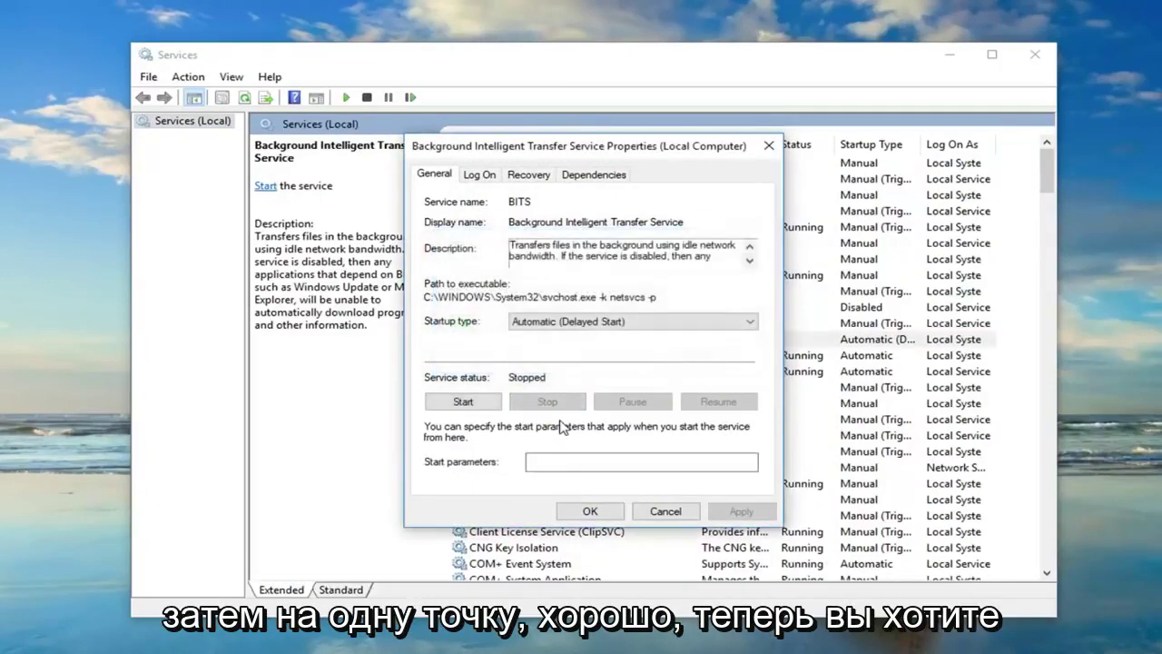
pyautogui.click(590, 511)
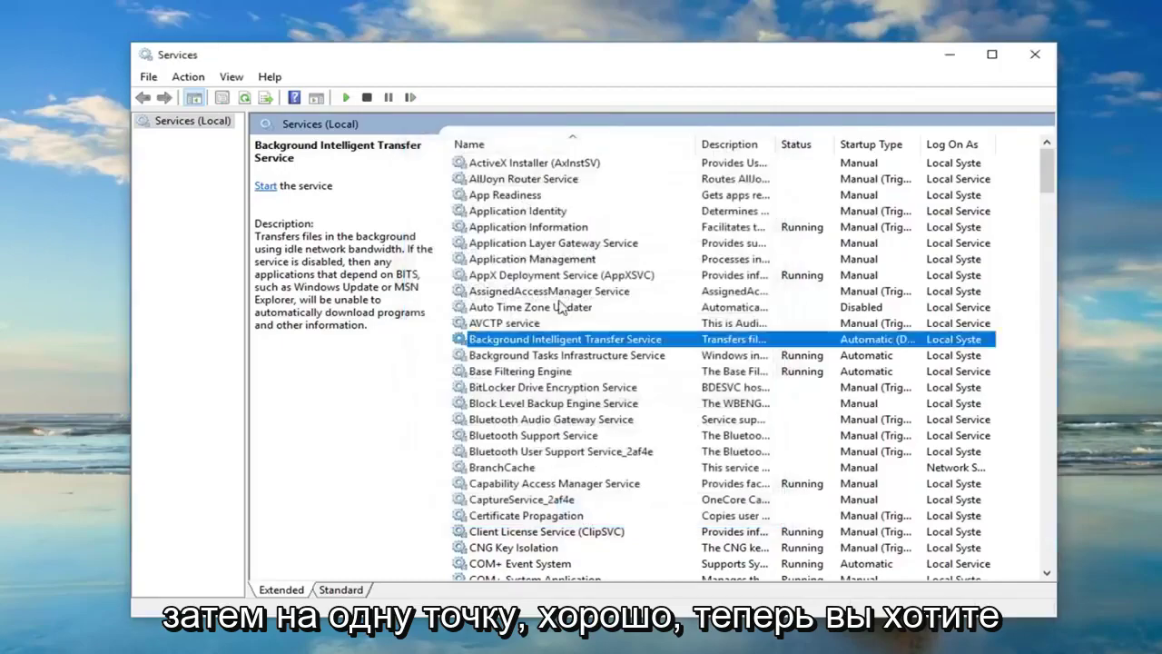
# - Change Windows Update's startup type from Manual to Automatic and attempt to stop it
pyautogui.scroll(-20, 561, 309)
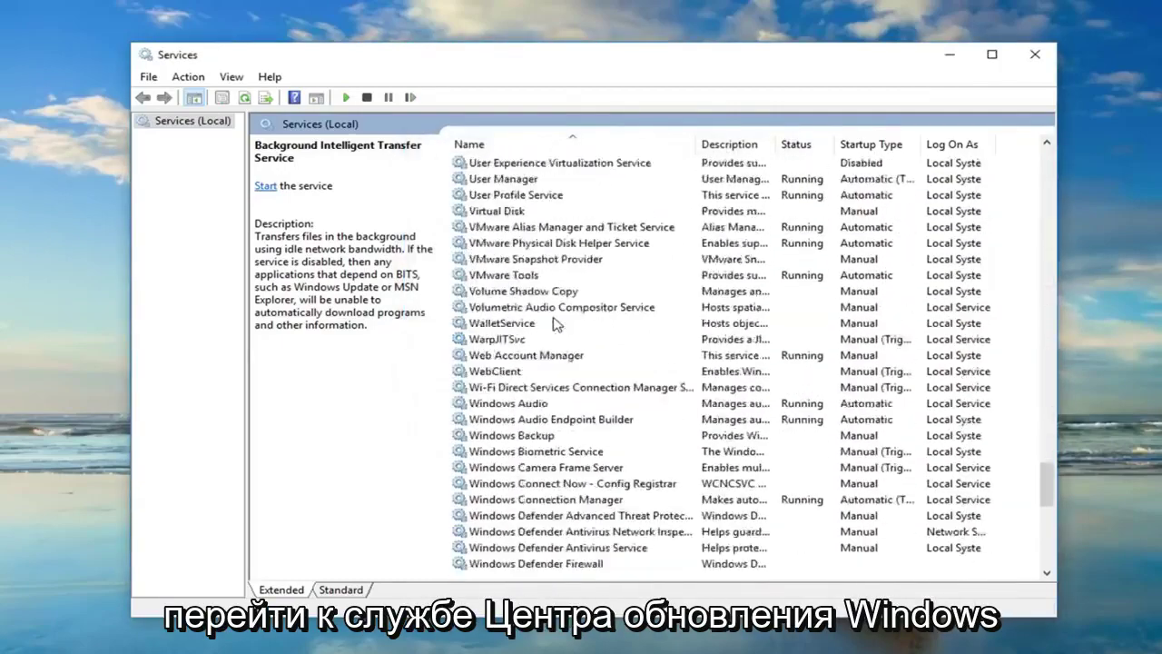
pyautogui.scroll(-12, 556, 325)
pyautogui.click(509, 356)
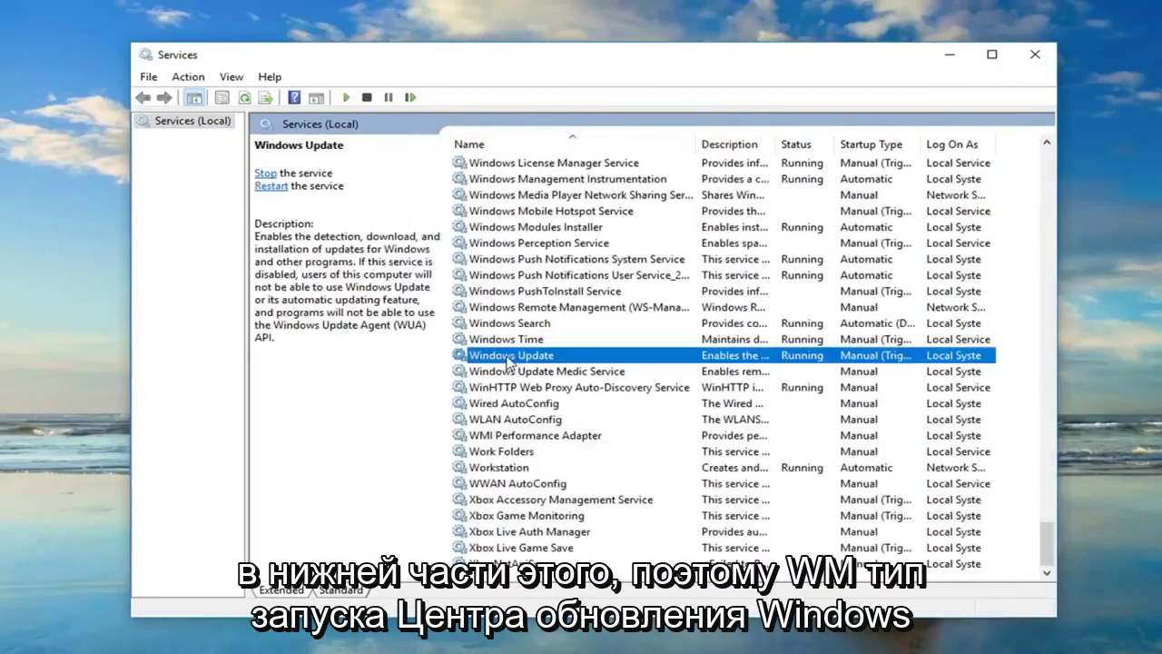
pyautogui.doubleClick(510, 357)
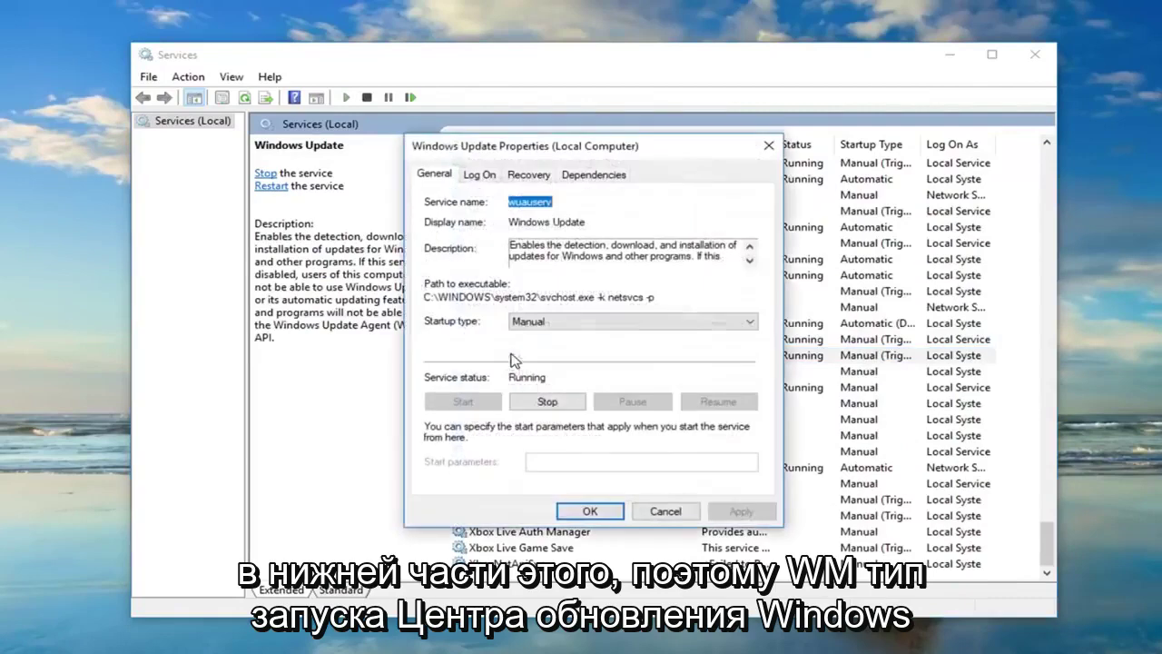
pyautogui.click(590, 329)
pyautogui.click(554, 346)
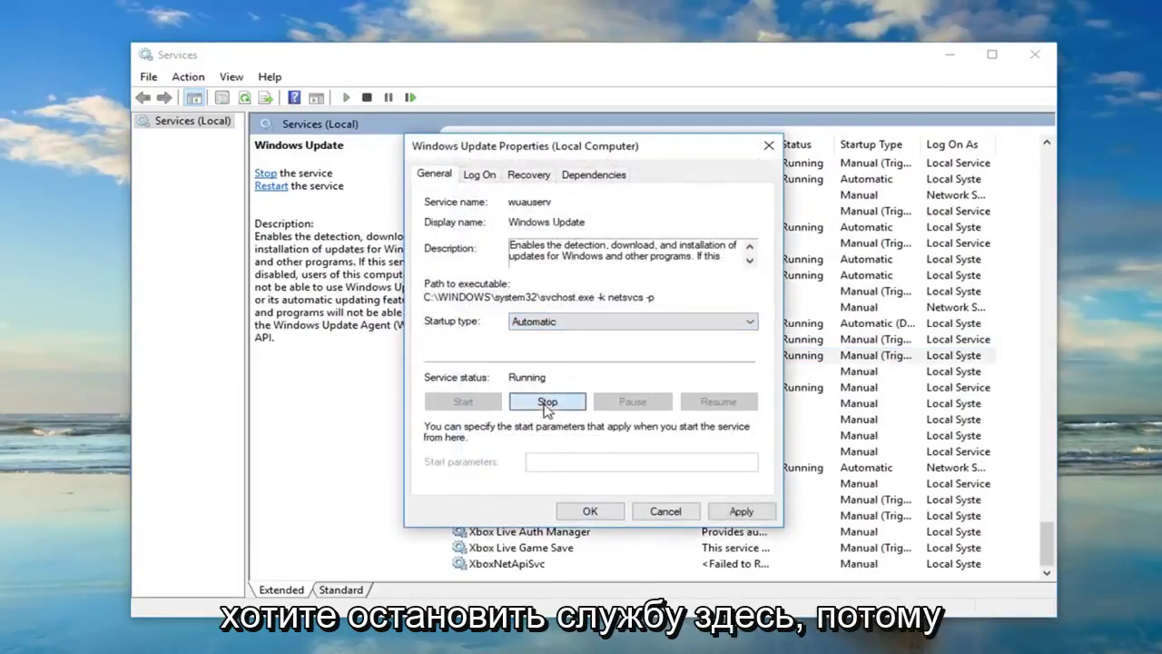
pyautogui.click(547, 402)
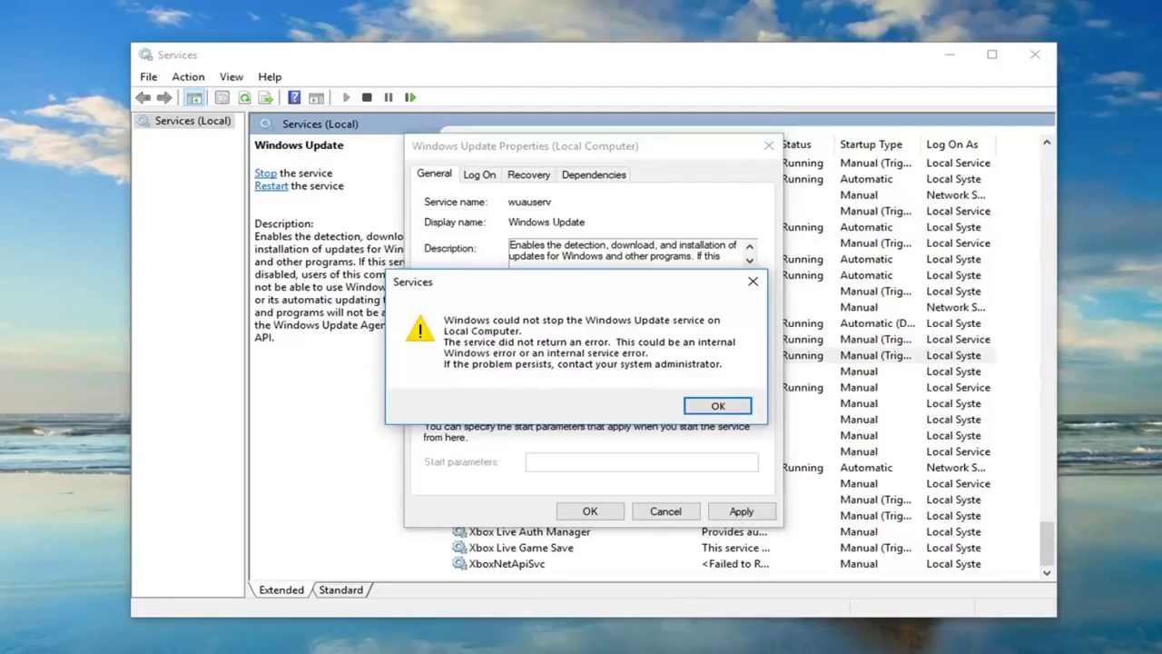
# - Dismiss the stop error, retry stopping Windows Update, and apply its Automatic startup type
pyautogui.click(717, 406)
pyautogui.click(546, 401)
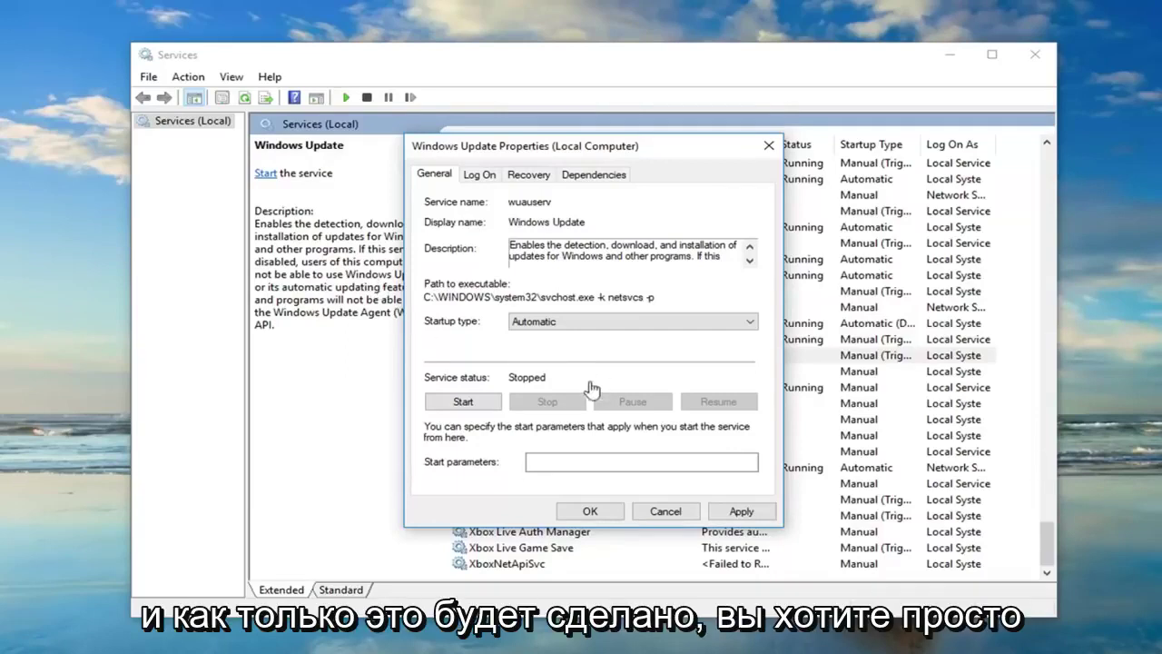
pyautogui.click(739, 511)
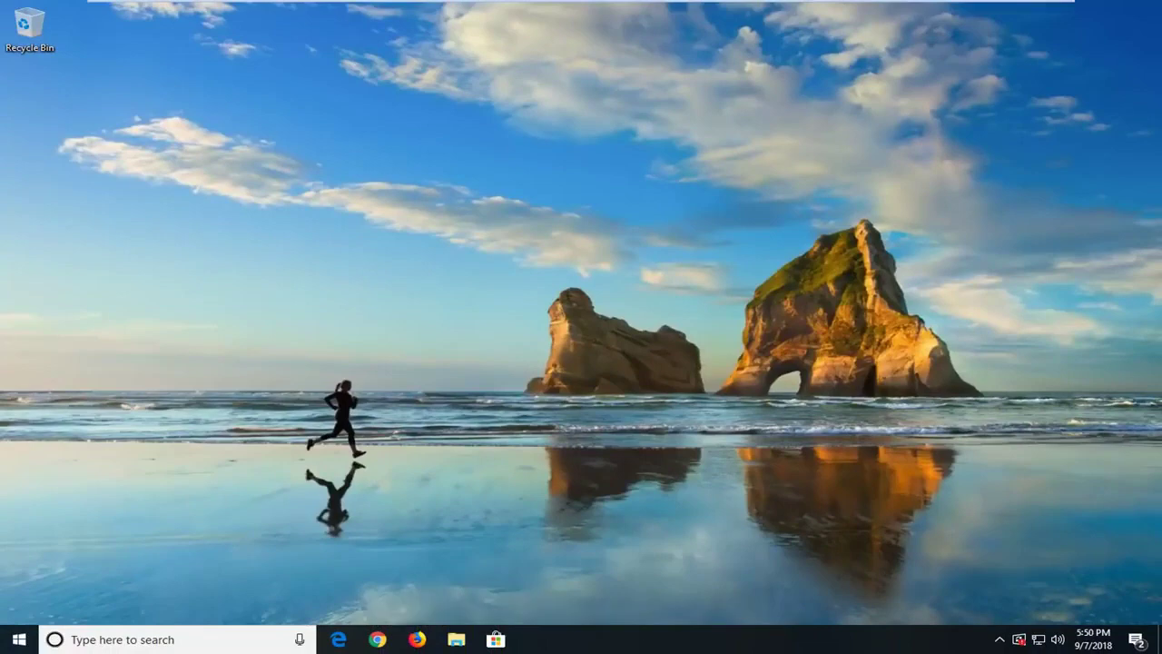
# - Launch File Explorer by searching 'windows explorer'
pyautogui.click(10, 645)
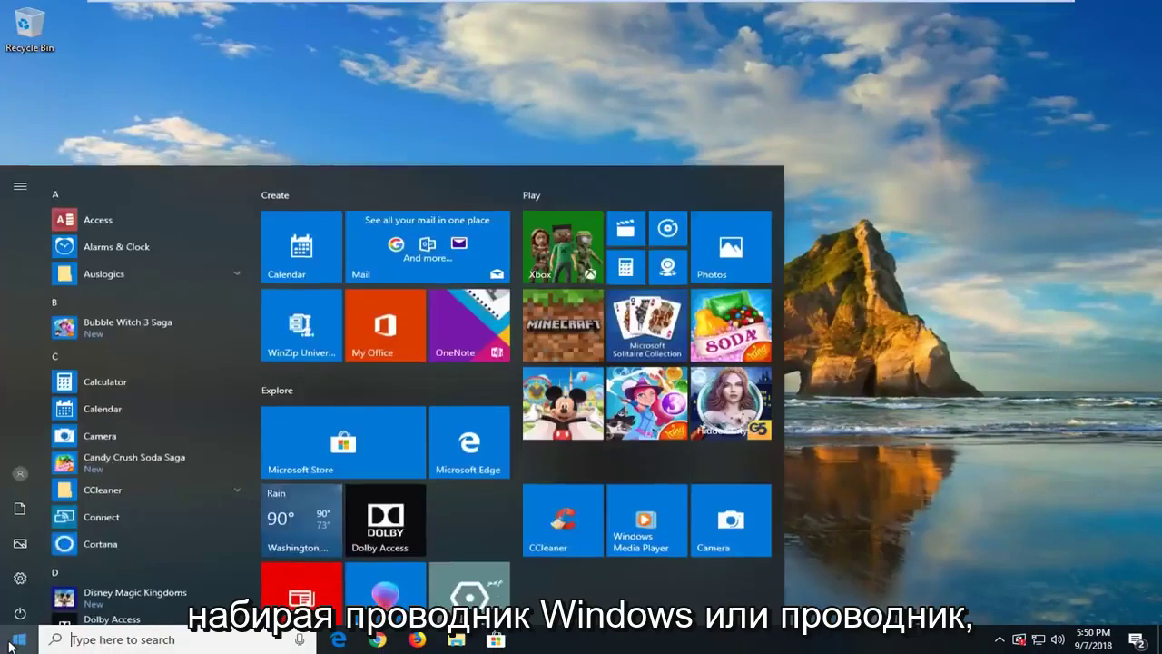
pyautogui.write('window')
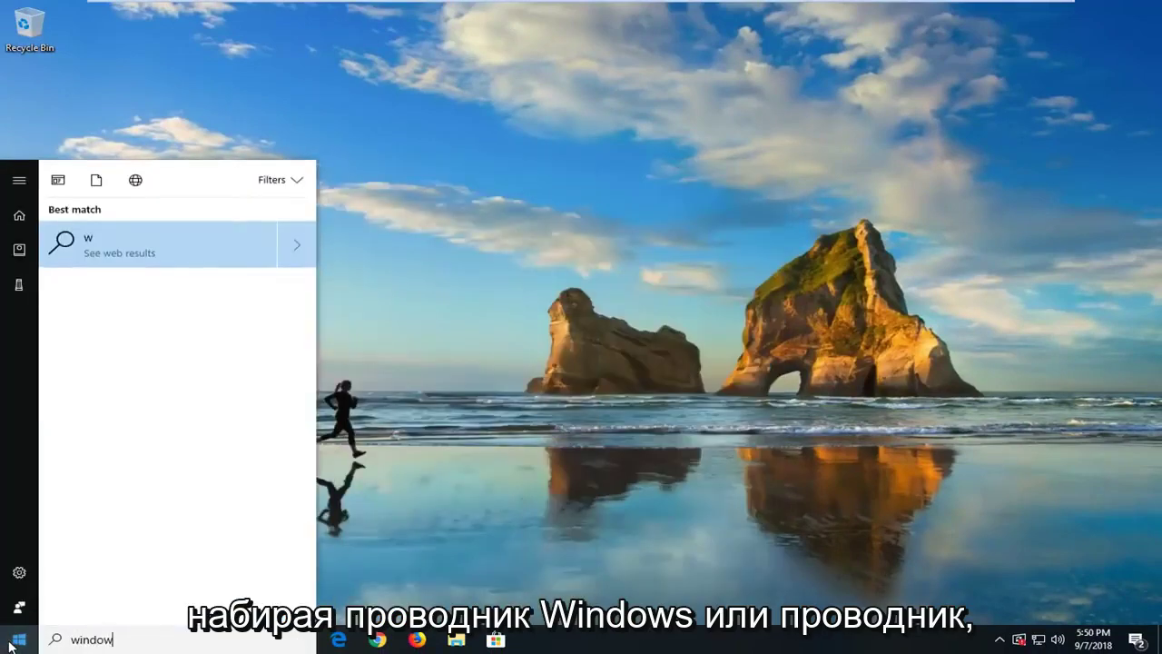
pyautogui.write('s explorer')
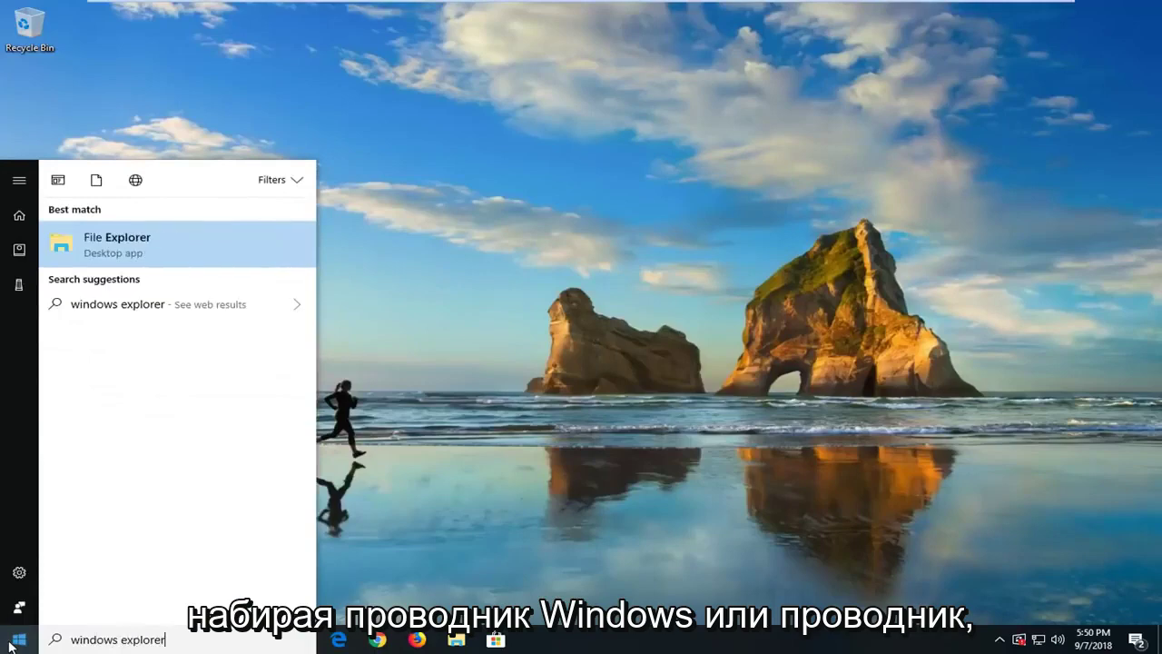
pyautogui.click(94, 241)
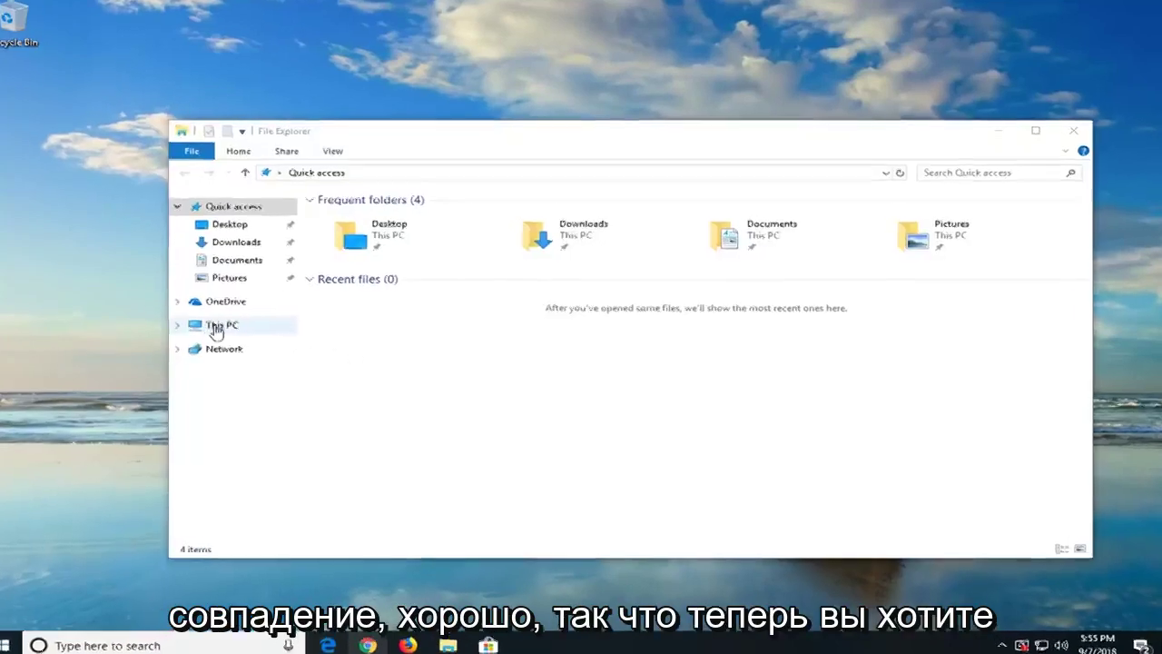
# - Navigate through This PC to C:\Windows\SoftwareDistribution\Download
pyautogui.click(218, 327)
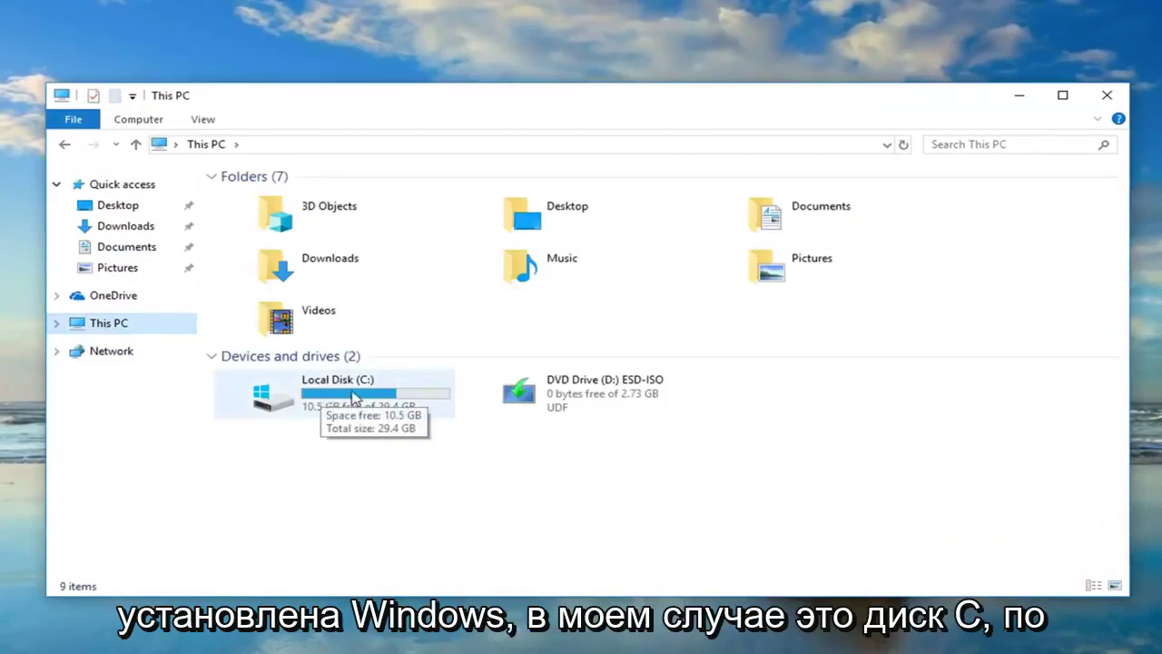
pyautogui.doubleClick(337, 408)
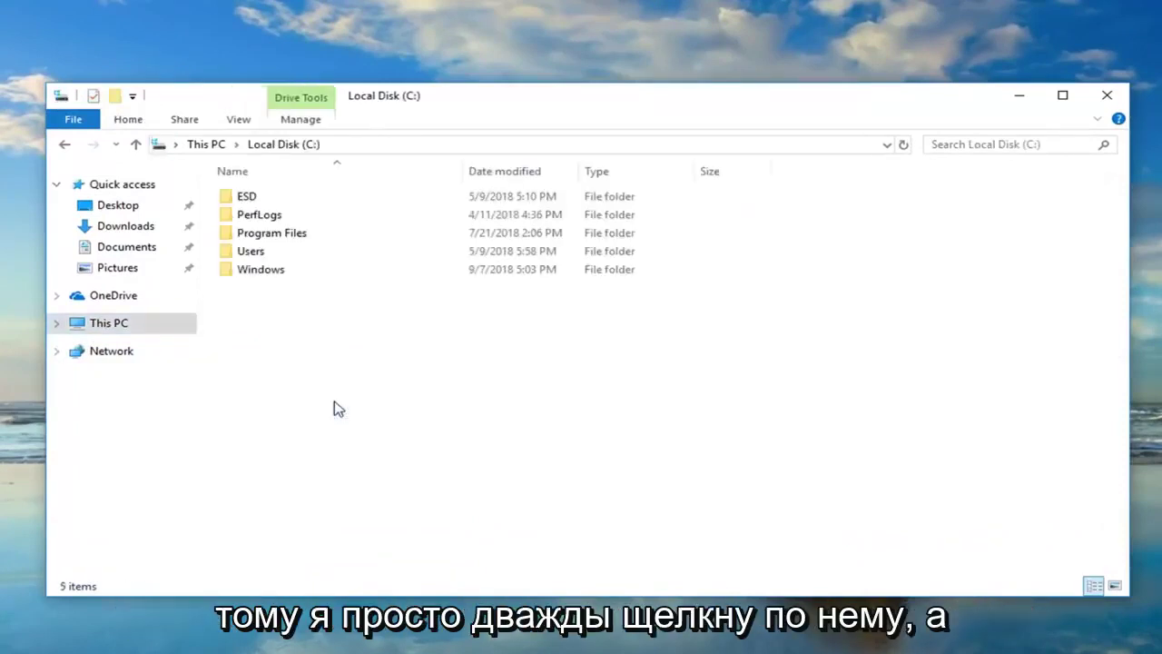
pyautogui.doubleClick(260, 272)
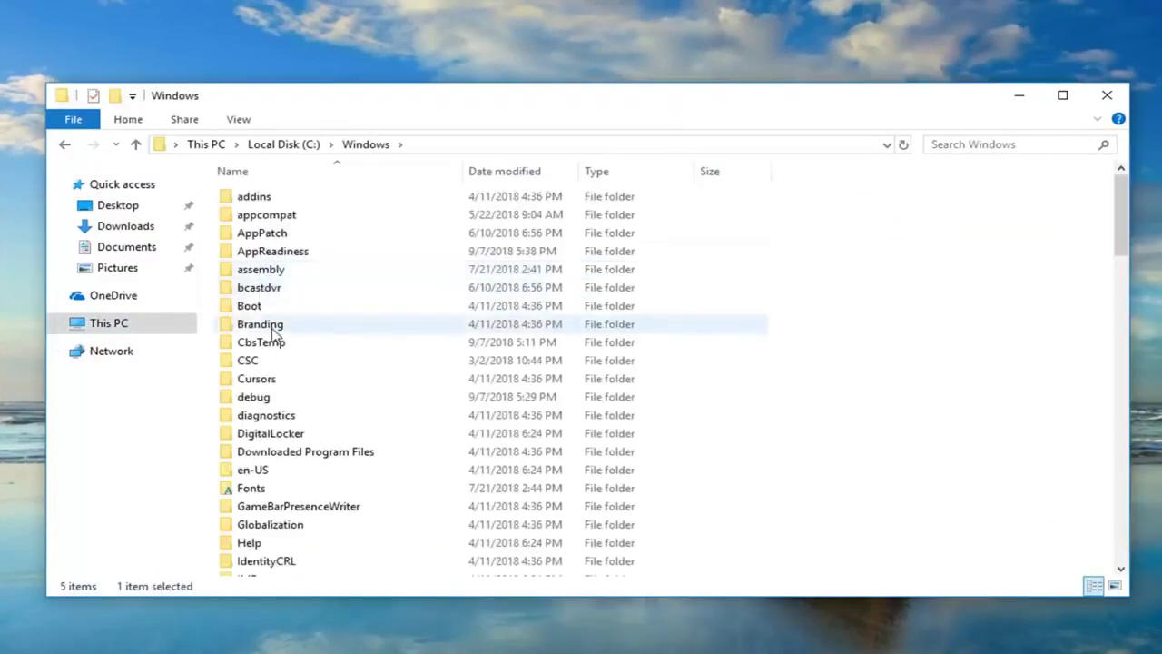
pyautogui.scroll(-10, 275, 335)
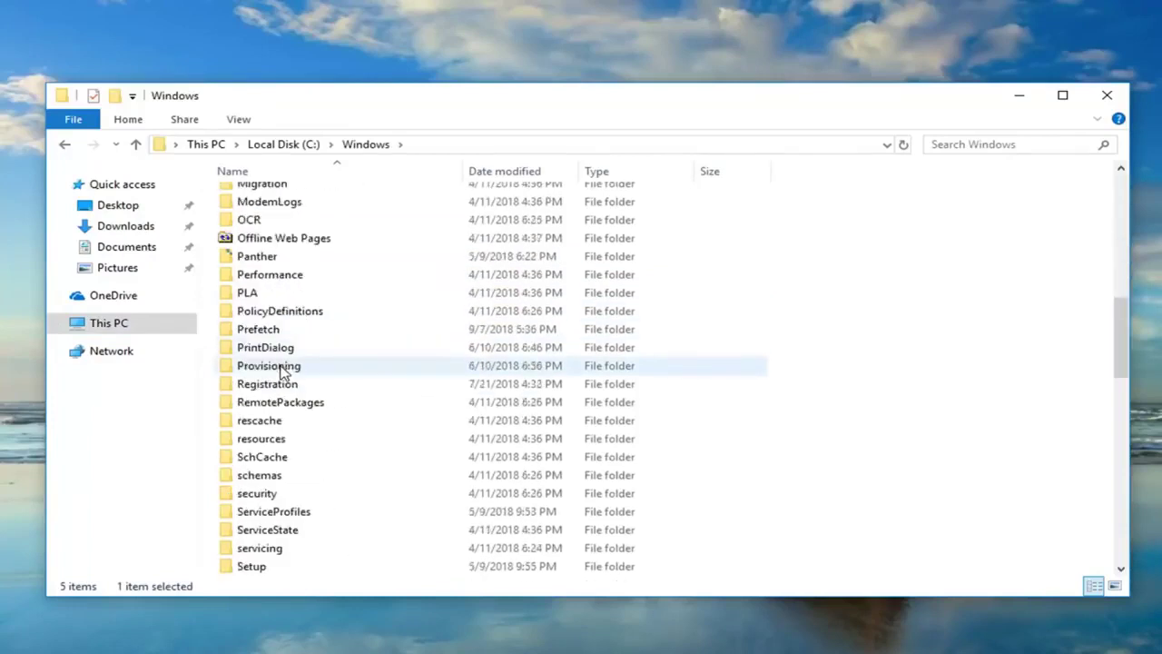
pyautogui.scroll(-2, 241, 402)
pyautogui.scroll(1, 291, 527)
pyautogui.doubleClick(317, 566)
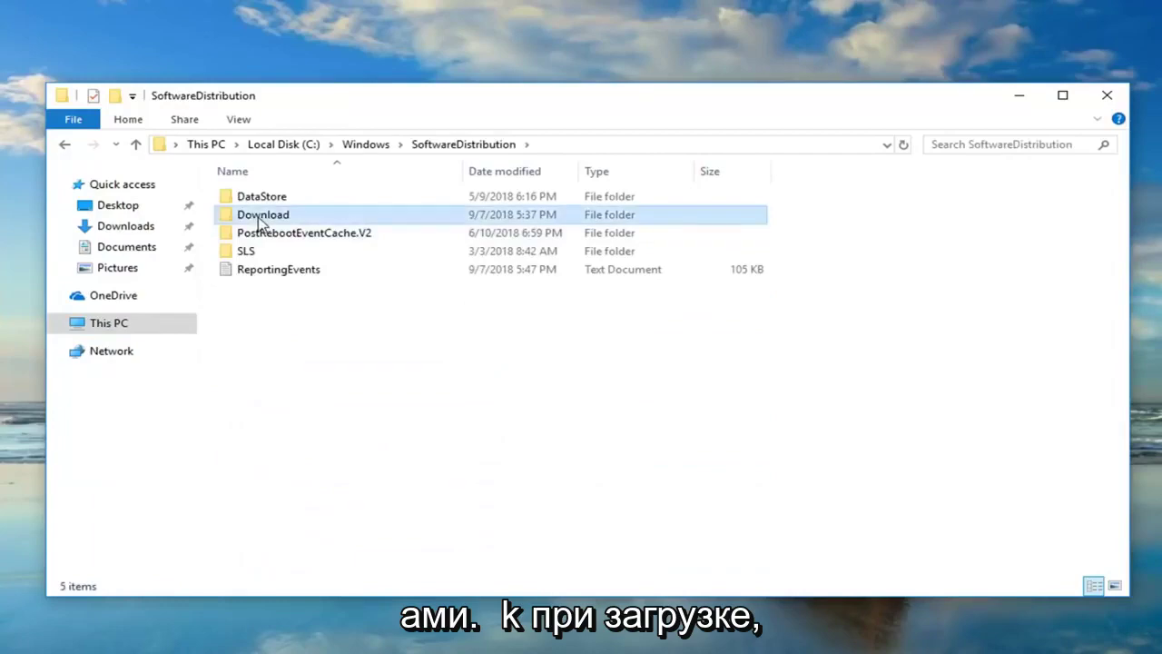
pyautogui.click(256, 216)
pyautogui.doubleClick(256, 216)
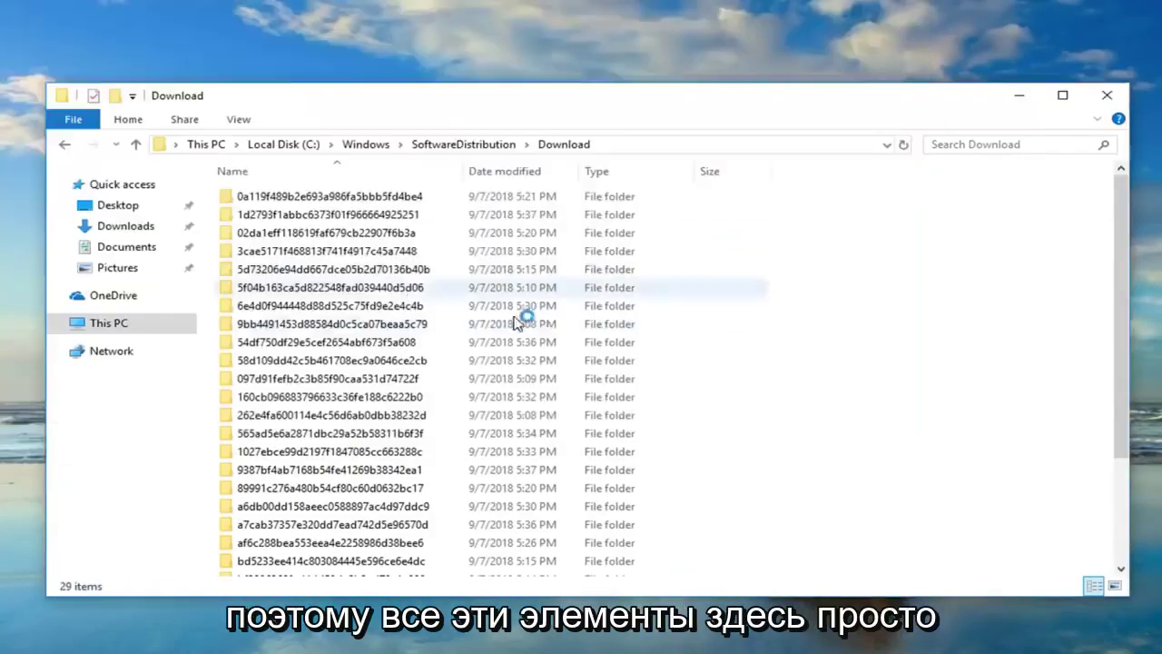
# - Select all 29 update cache folders with Ctrl+A and delete them
pyautogui.click(653, 287)
pyautogui.click(449, 234)
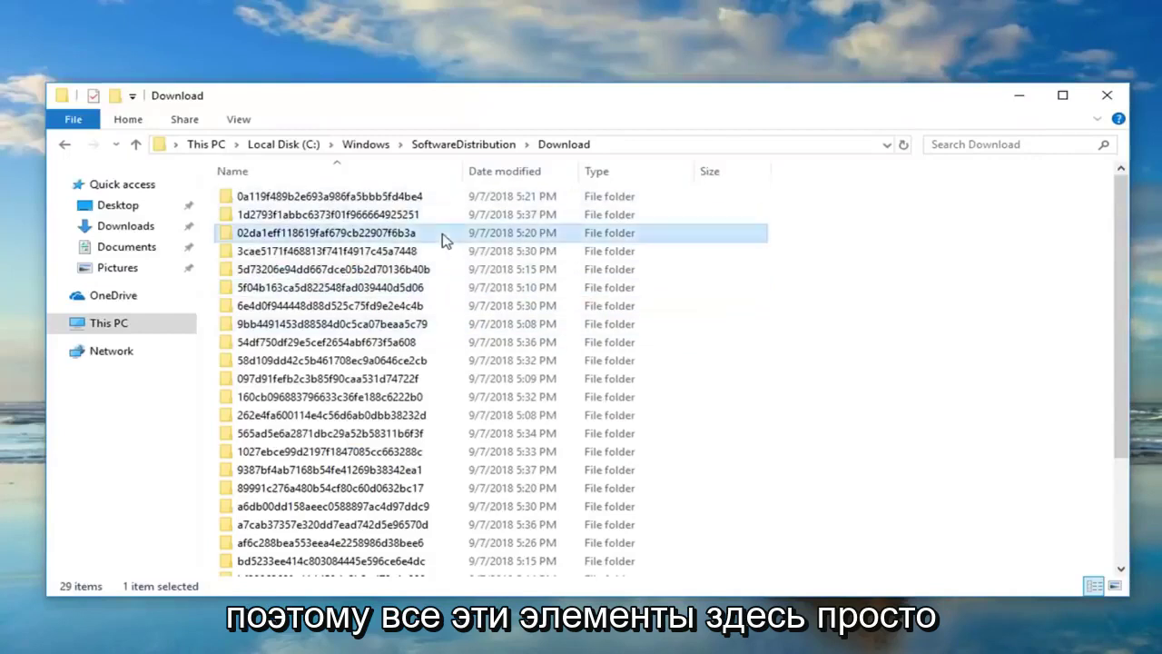
pyautogui.hotkey('ctrl', 'a')
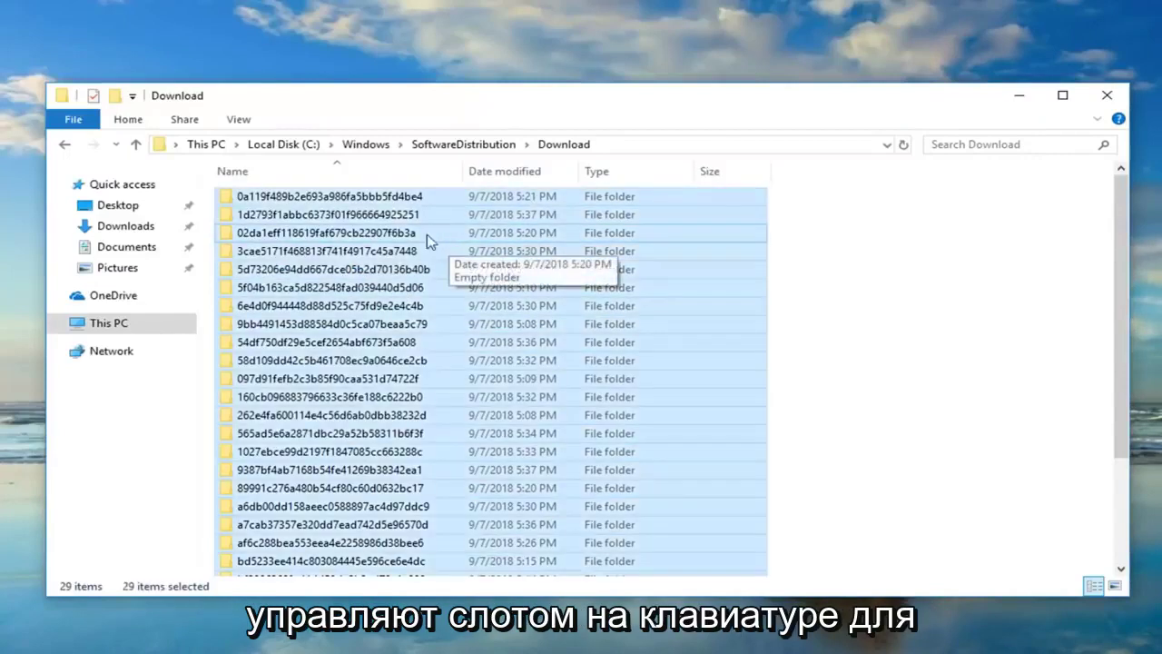
pyautogui.rightClick(349, 275)
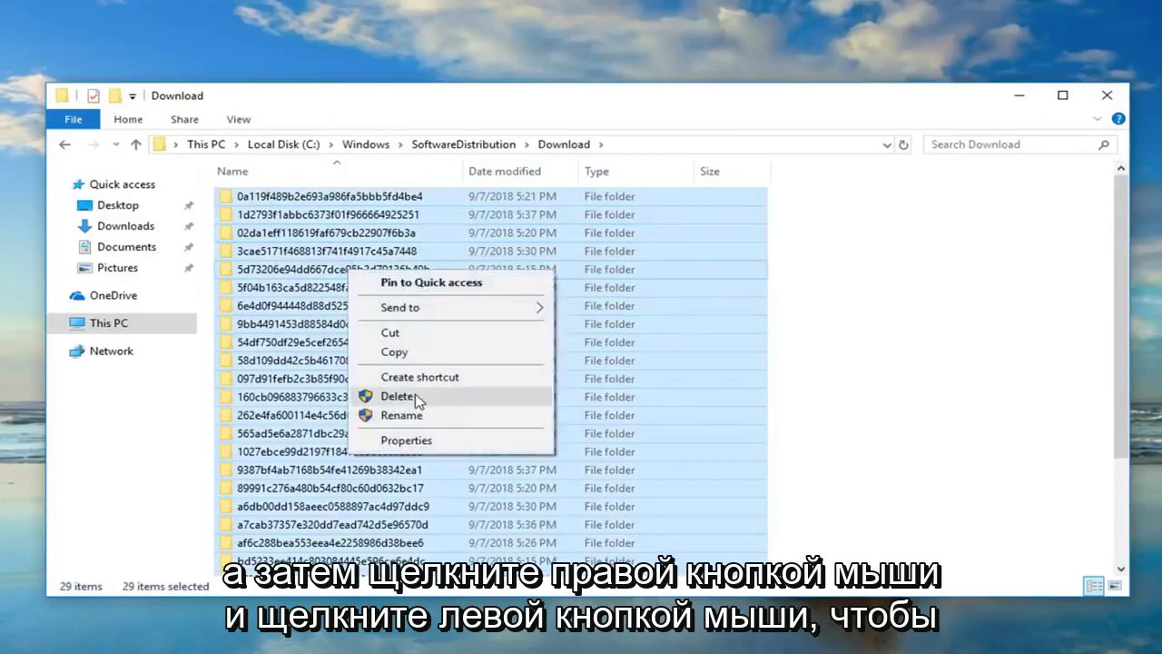
pyautogui.click(417, 398)
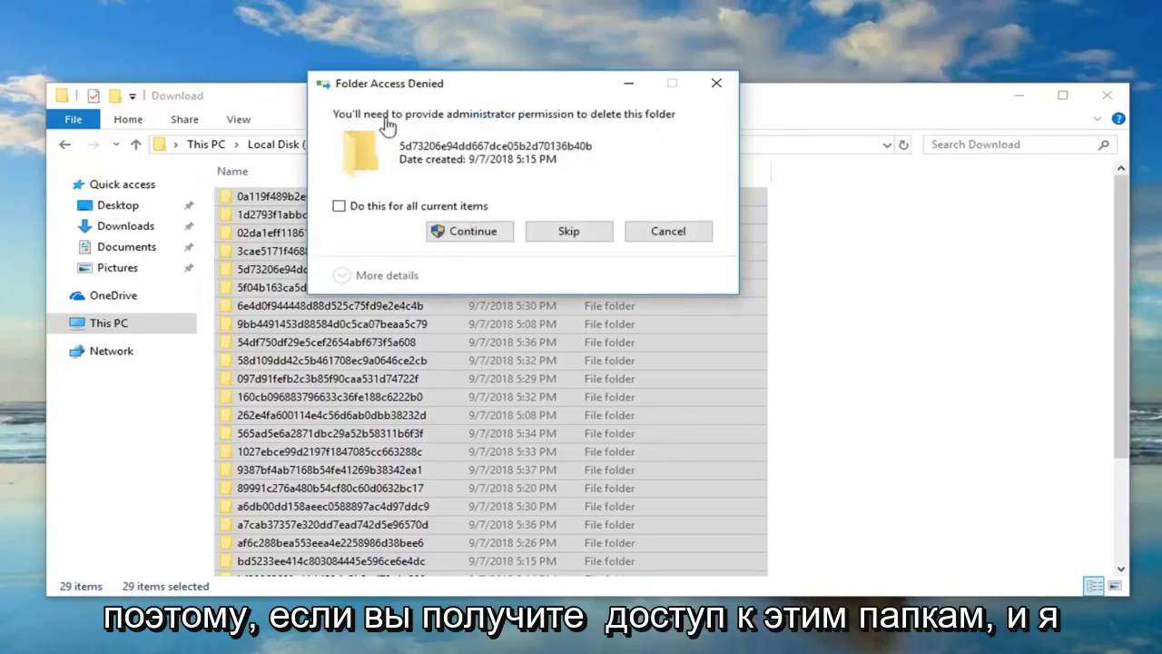
# - Grant administrator permission for all current items so the Download folders get deleted
pyautogui.click(340, 206)
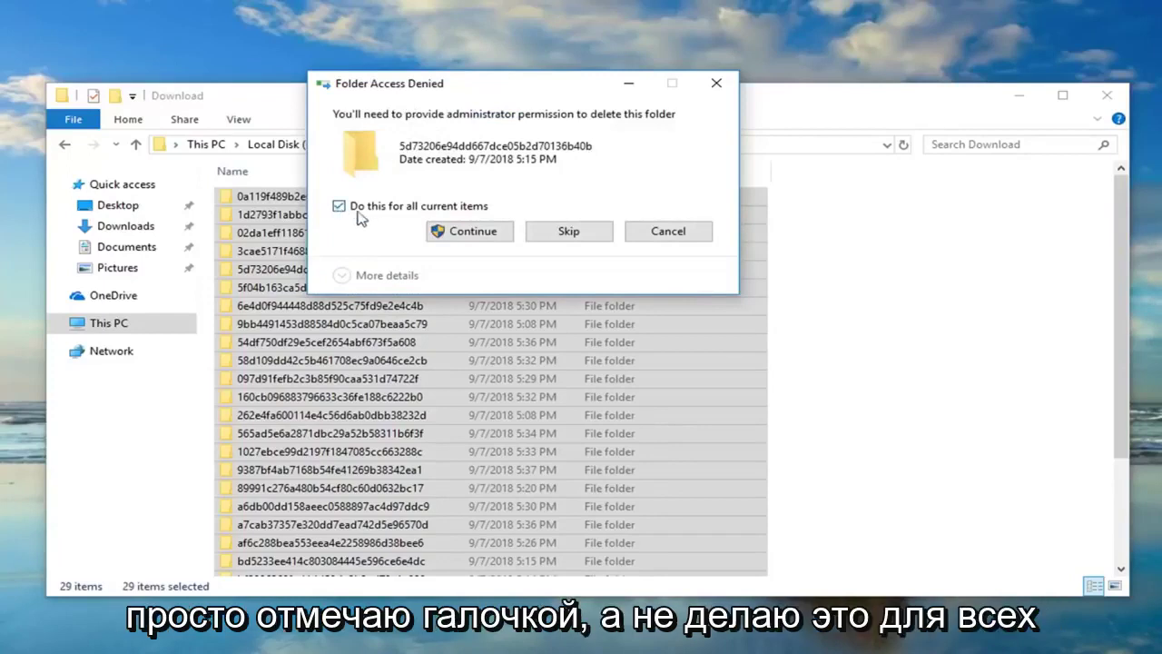
pyautogui.click(462, 231)
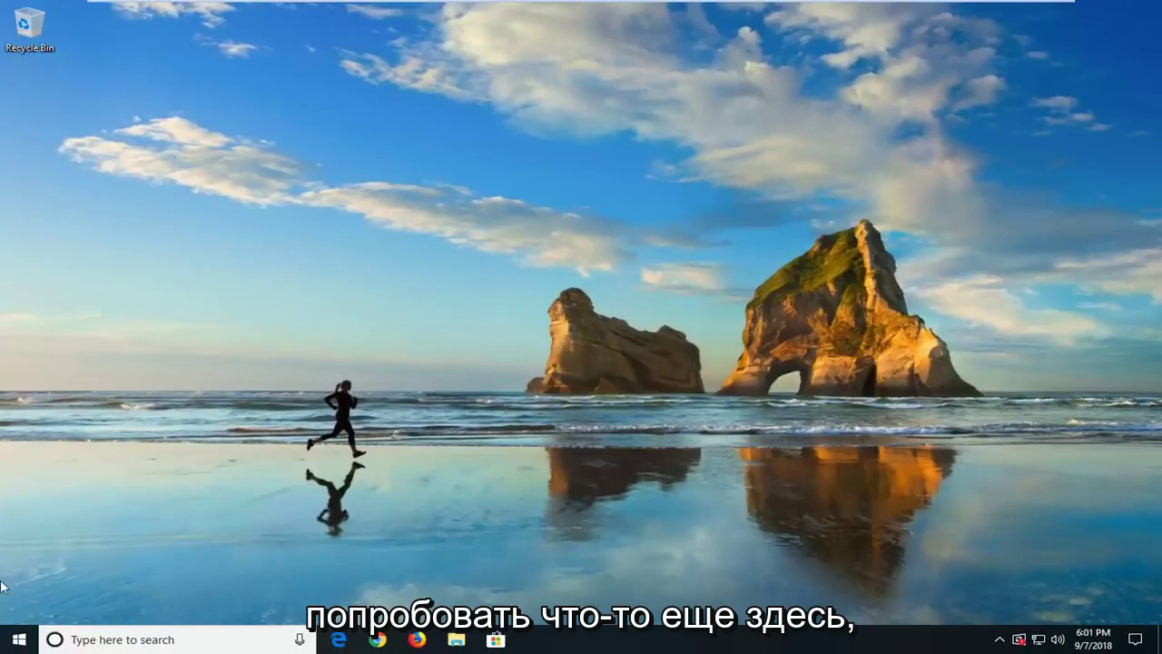
# - Launch Command Prompt as administrator from a 'cmd' search
pyautogui.click(18, 643)
pyautogui.write('c')
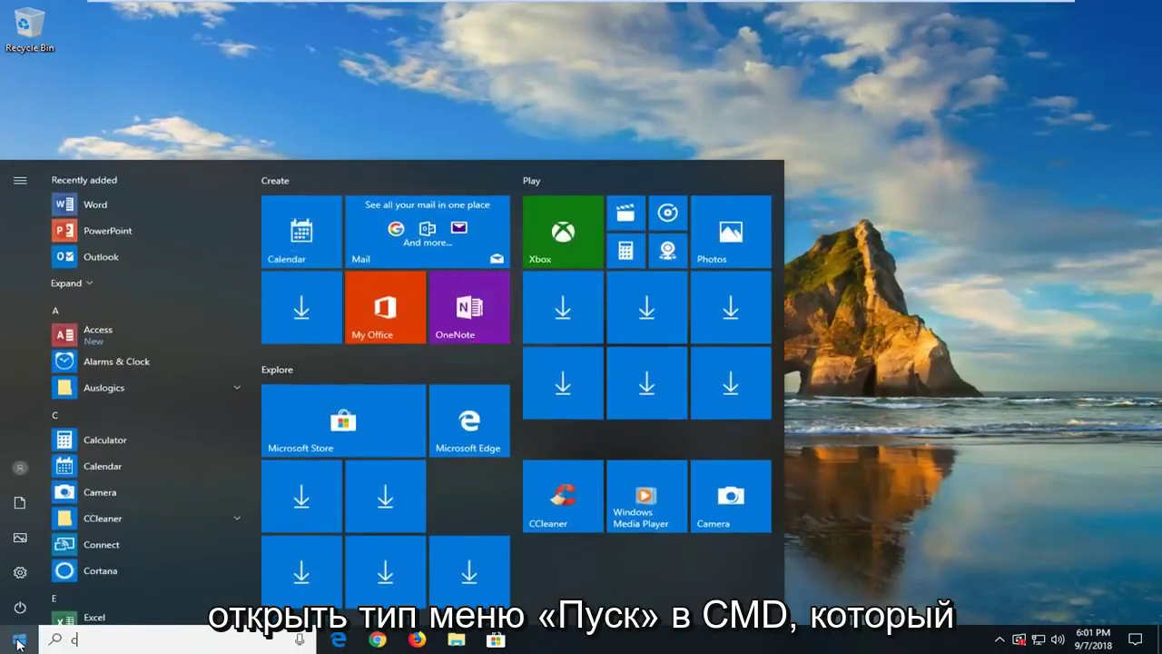
pyautogui.write('md')
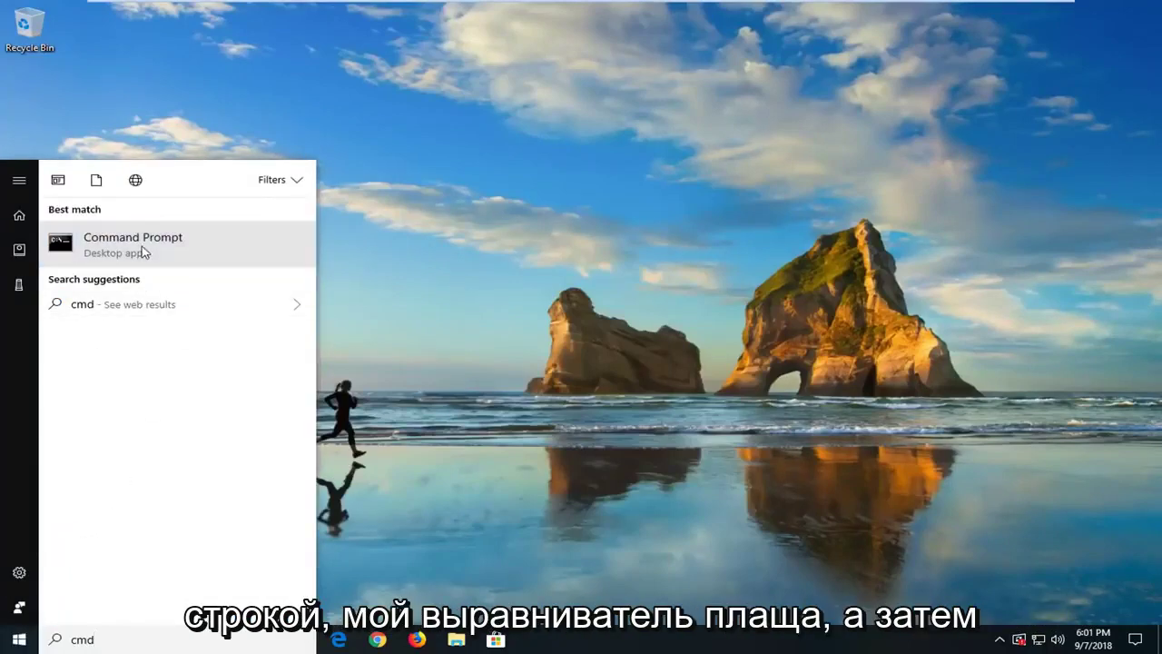
pyautogui.rightClick(143, 252)
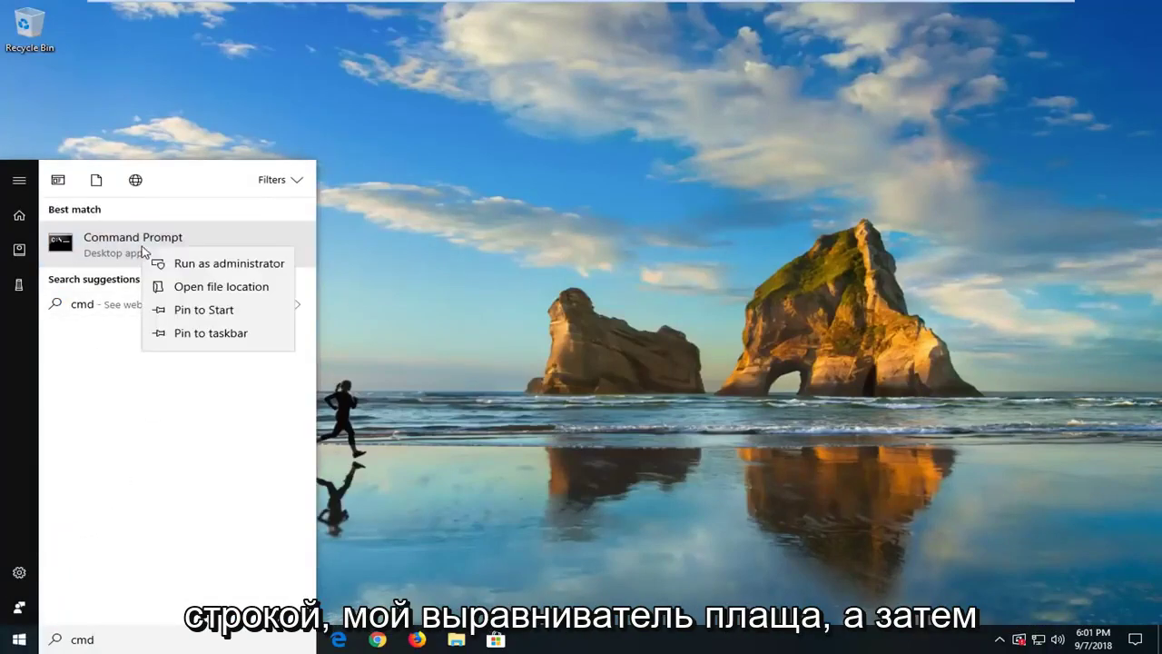
pyautogui.click(202, 270)
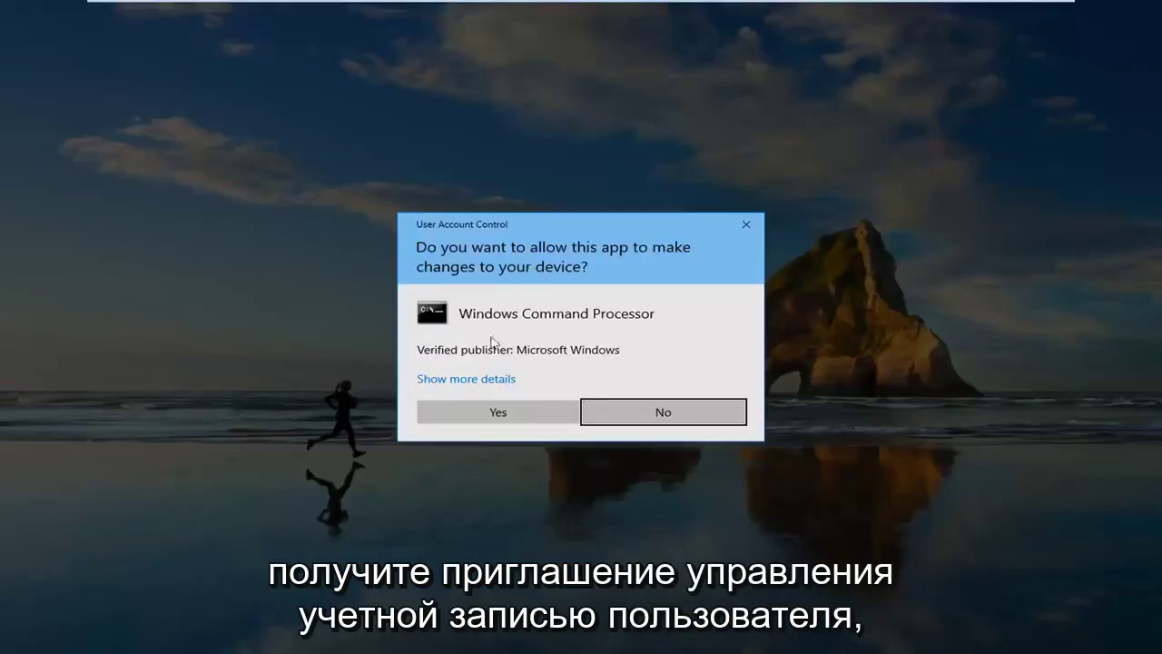
pyautogui.click(498, 413)
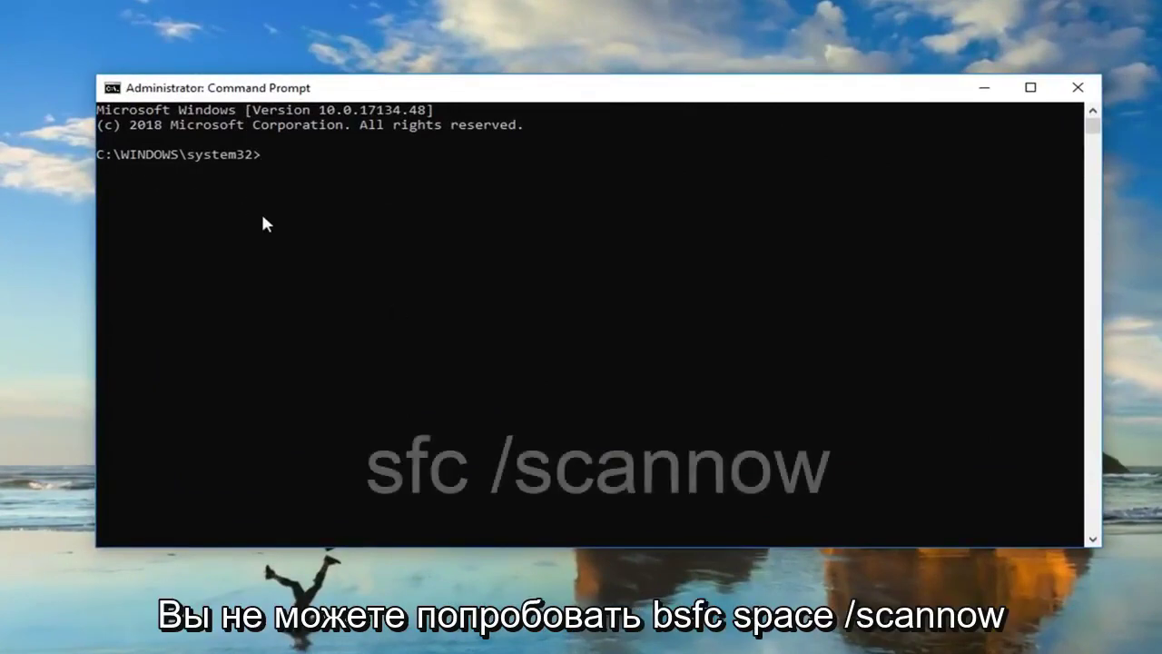
# - Run sfc /scannow in the elevated console
pyautogui.write('sfc /scannow')
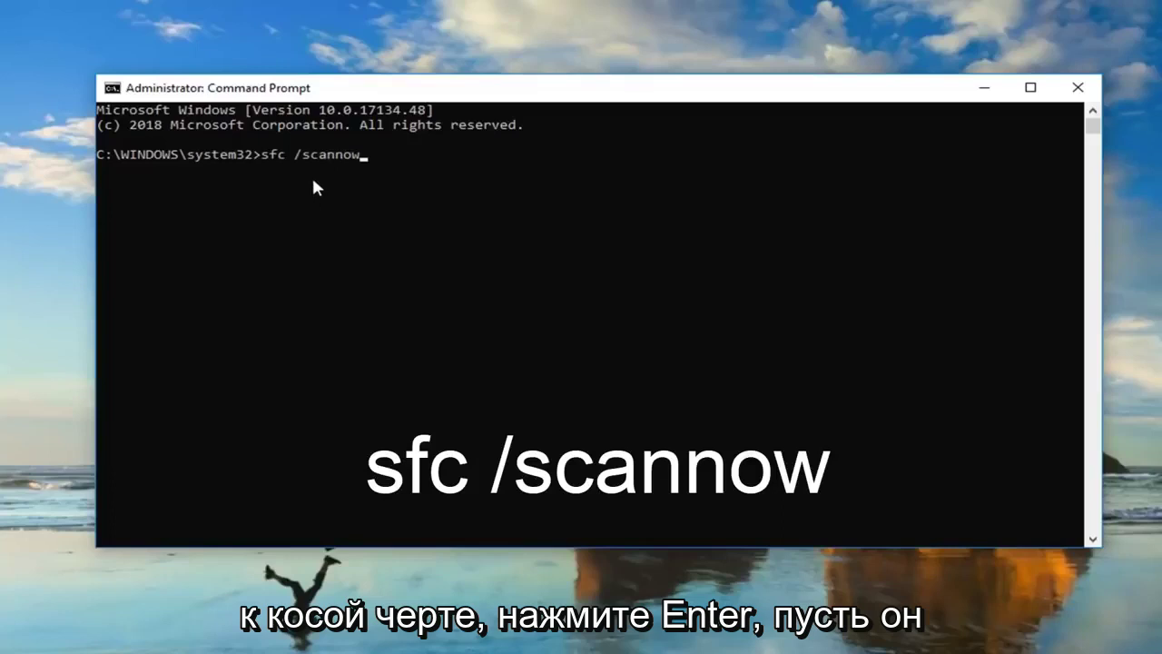
pyautogui.press('Return')
pyautogui.moveTo(386, 88); pyautogui.dragTo(442, 111)
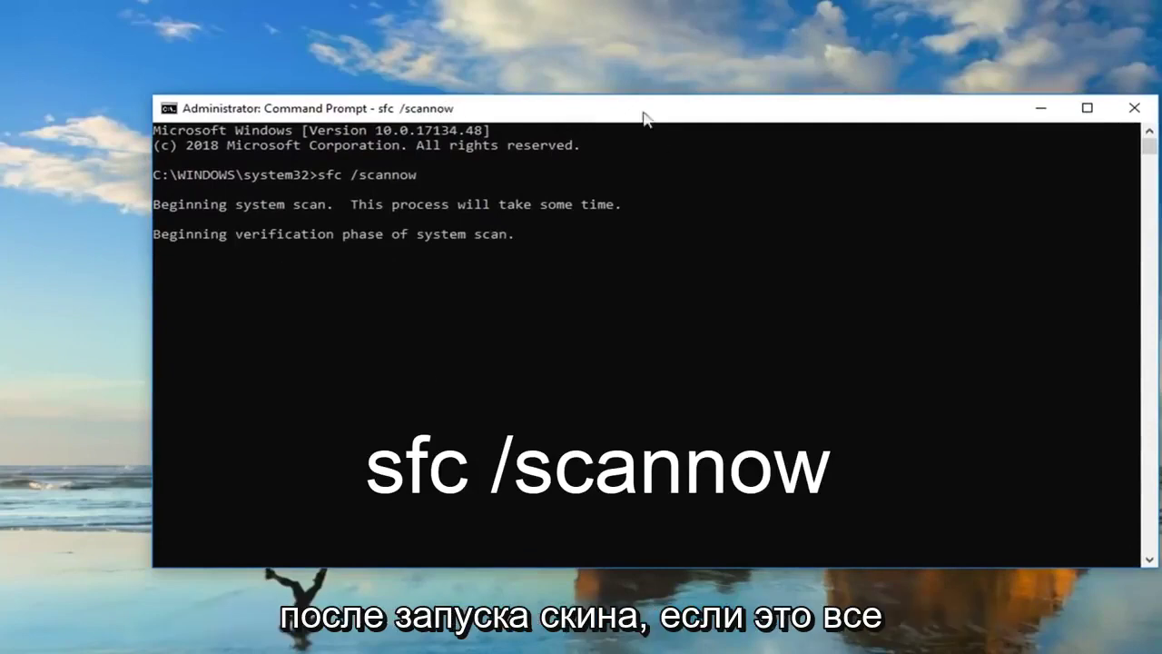
pyautogui.press('super')
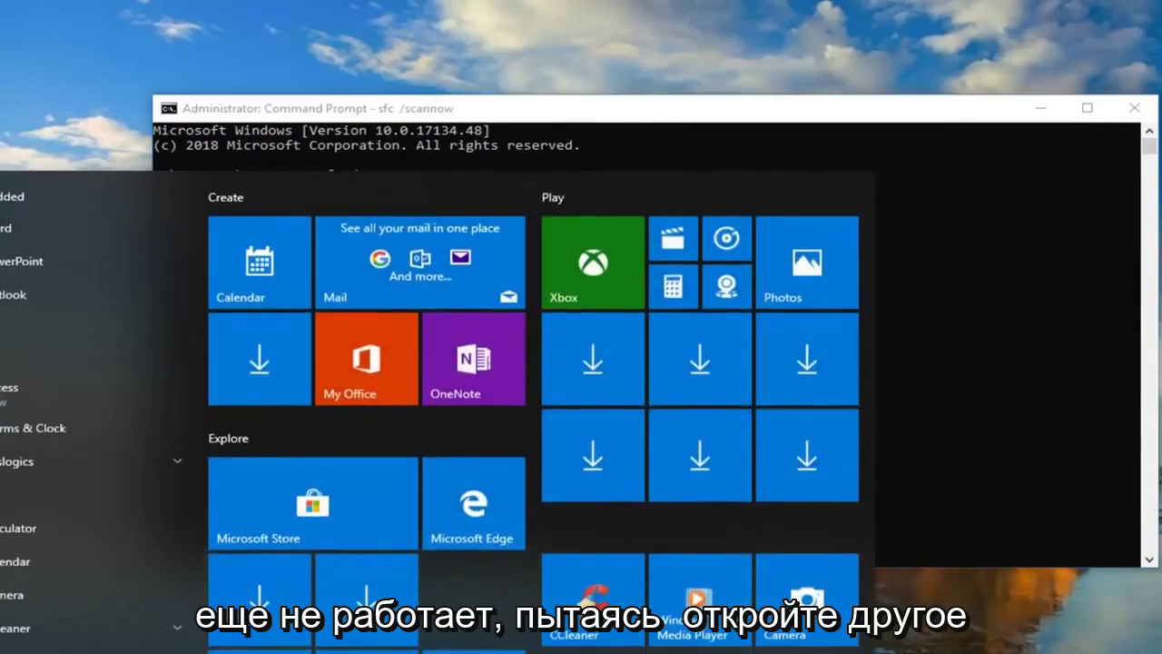
# - Launch a second Command Prompt as administrator and position it over the first
pyautogui.write('c')
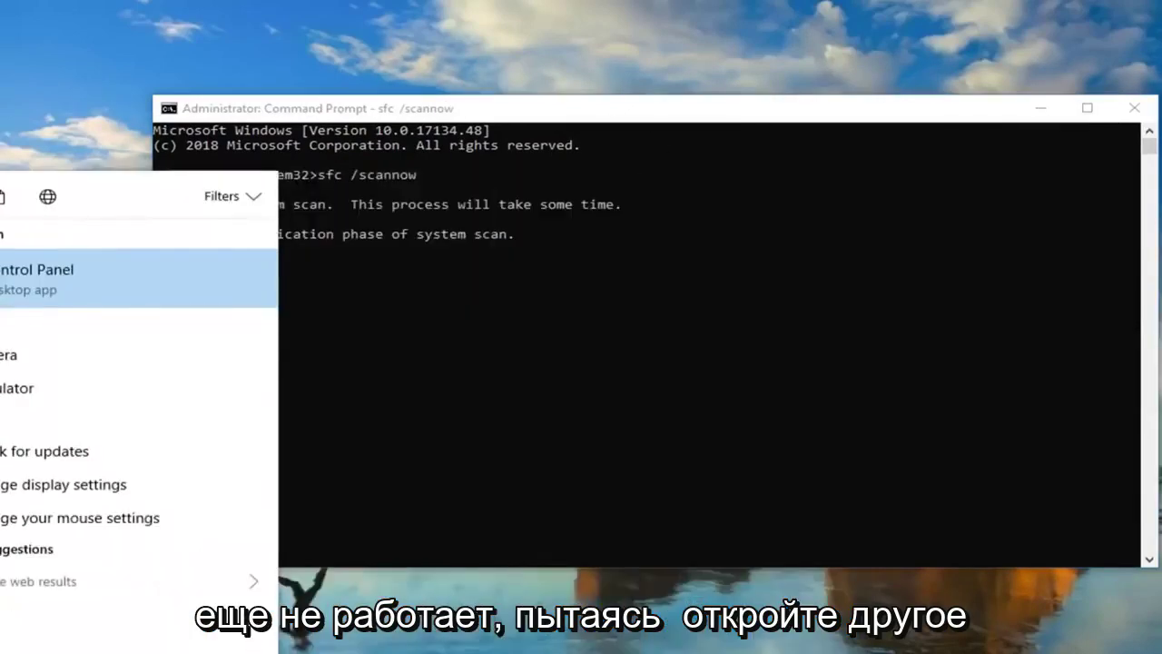
pyautogui.write('md')
pyautogui.rightClick(50, 282)
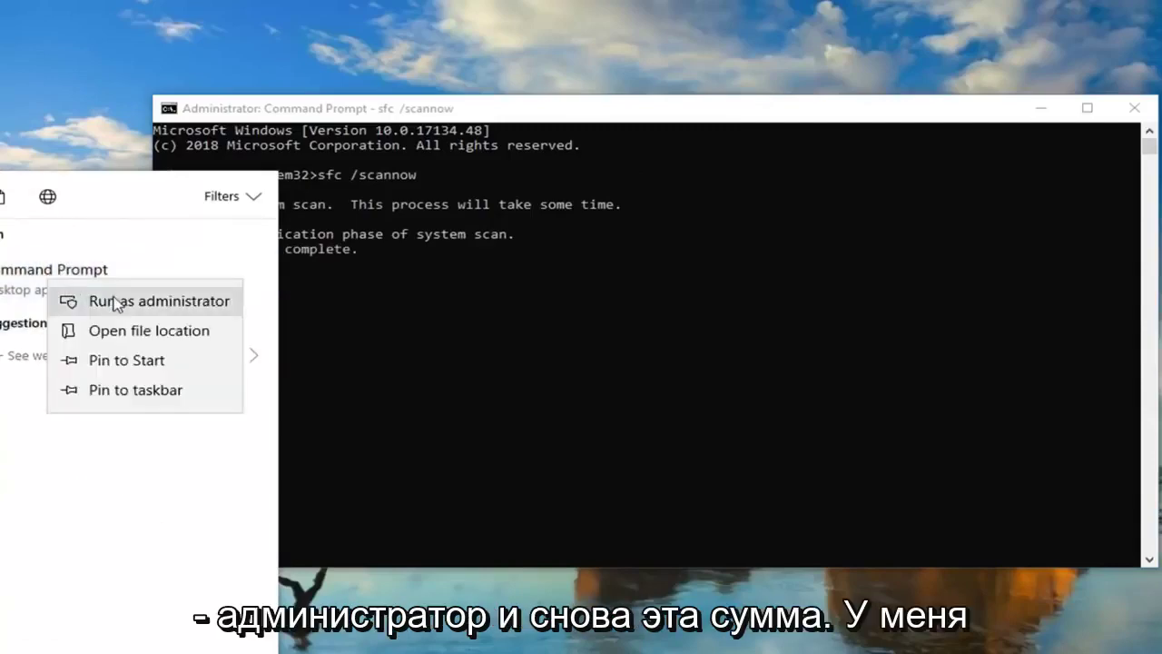
pyautogui.click(115, 303)
pyautogui.click(522, 495)
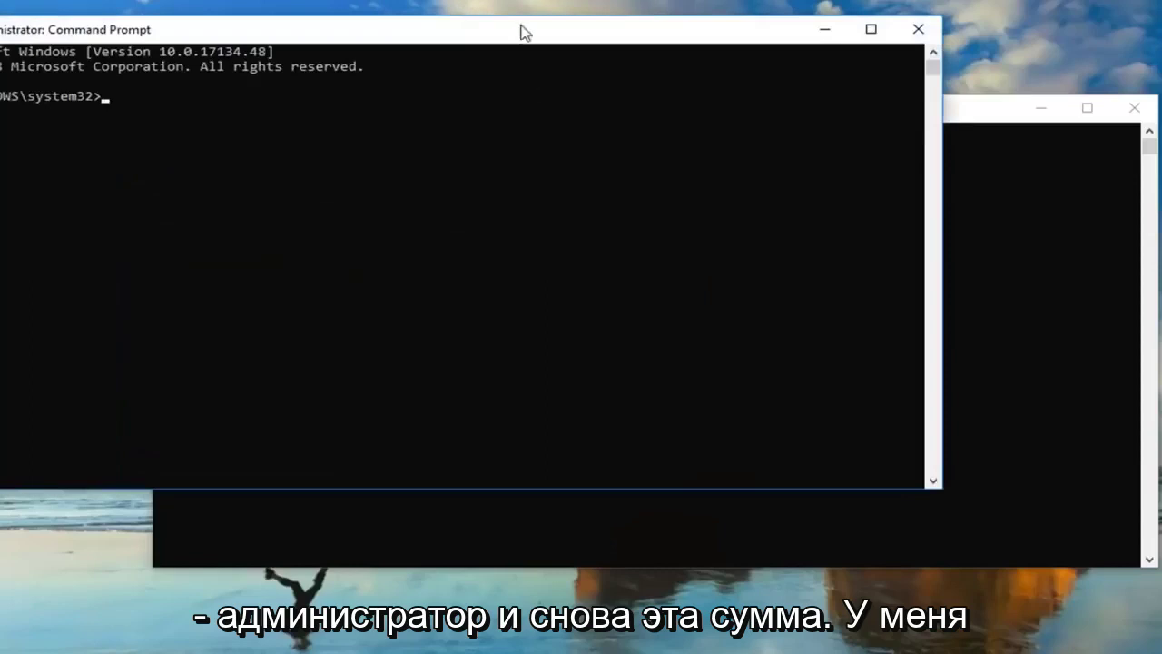
pyautogui.moveTo(524, 32); pyautogui.dragTo(735, 108)
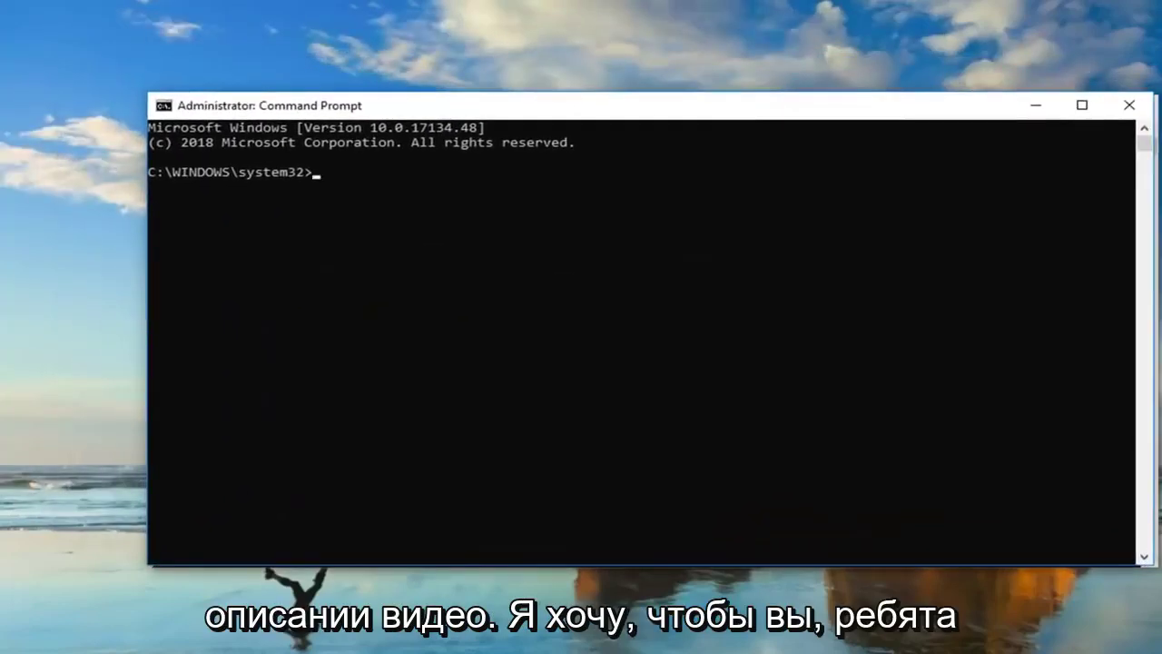
# - Paste and run DISM /Online /Cleanup-Image /RestoreHealth in the new console
pyautogui.rightClick(586, 114)
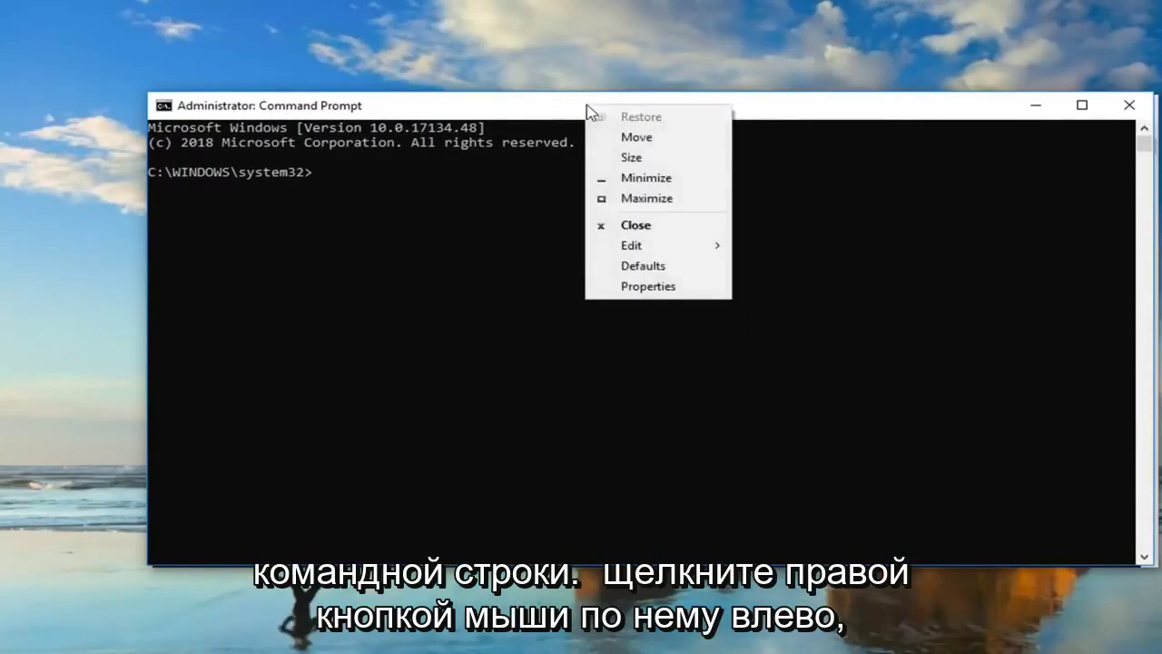
pyautogui.moveTo(641, 250)
pyautogui.click(823, 287)
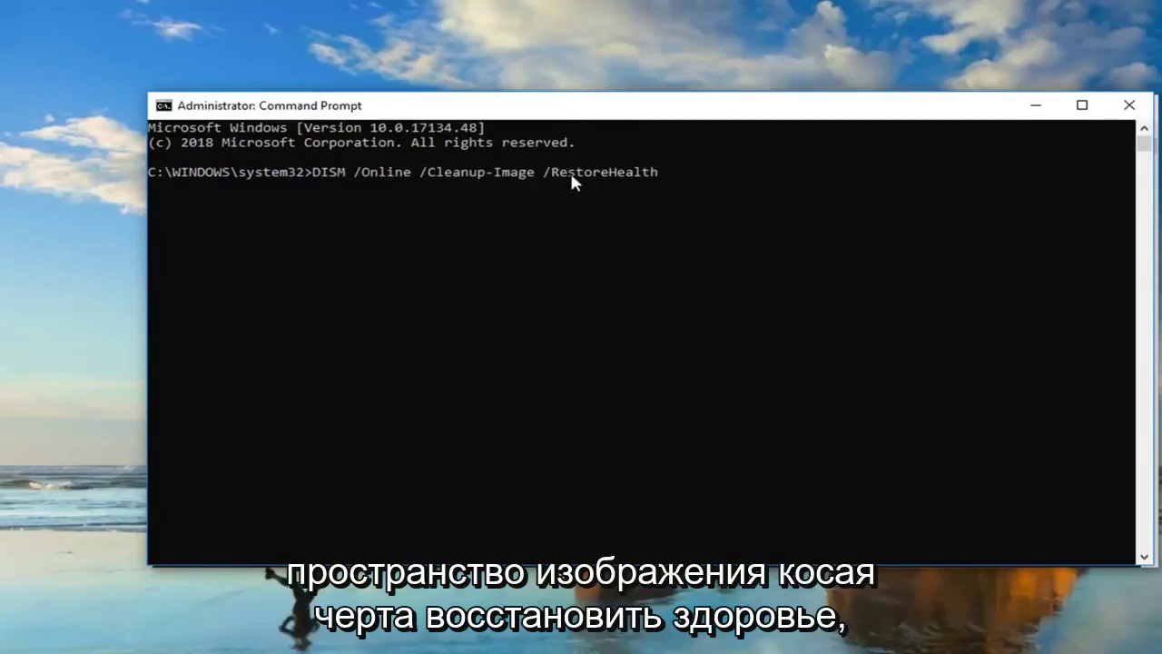
pyautogui.press('Return')
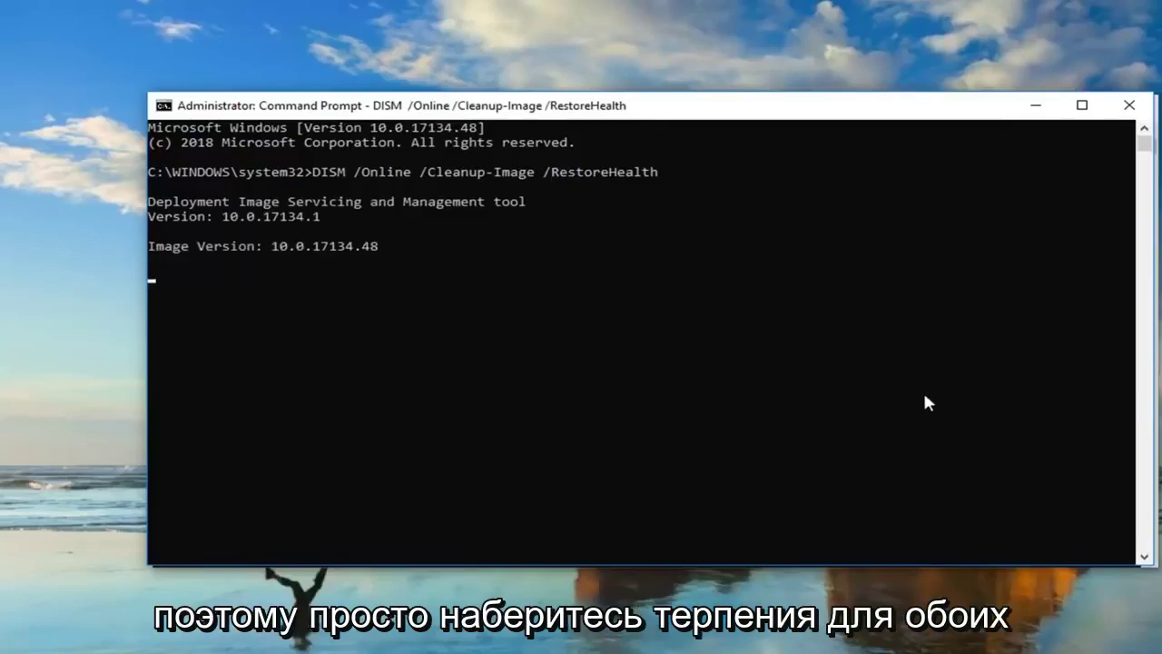
pyautogui.moveTo(664, 104)
pyautogui.mouseDown()
pyautogui.moveTo(716, 317)
pyautogui.moveTo(714, 459)
pyautogui.moveTo(644, 153)
pyautogui.moveTo(661, 109)
pyautogui.mouseUp()
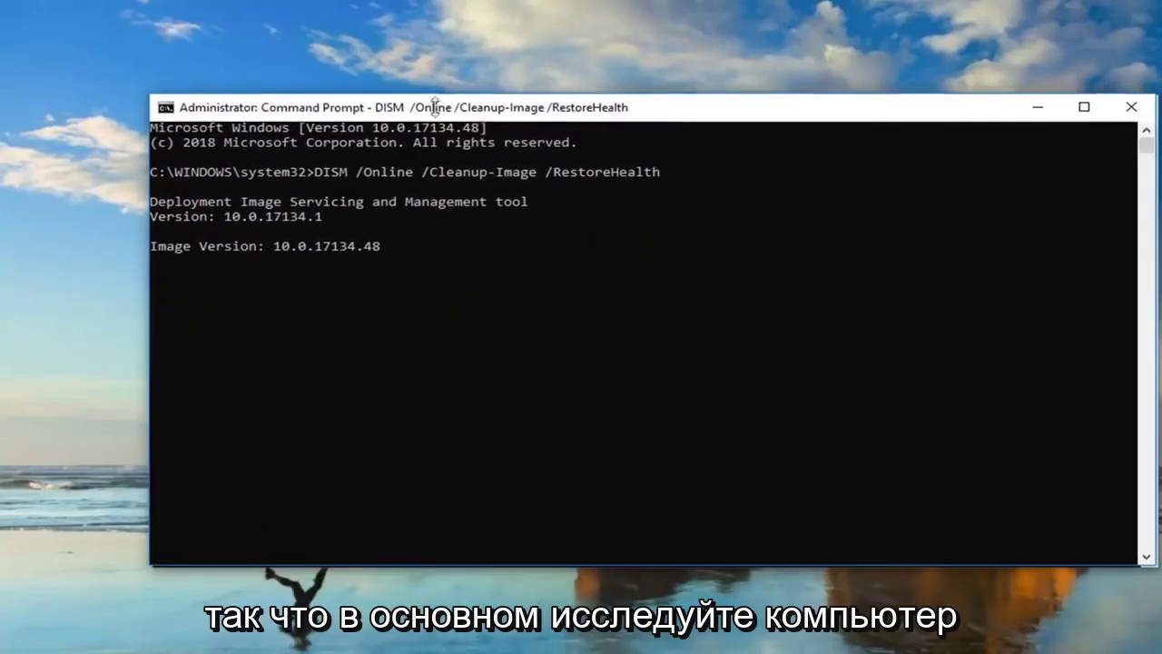
pyautogui.moveTo(491, 118); pyautogui.dragTo(675, 299)
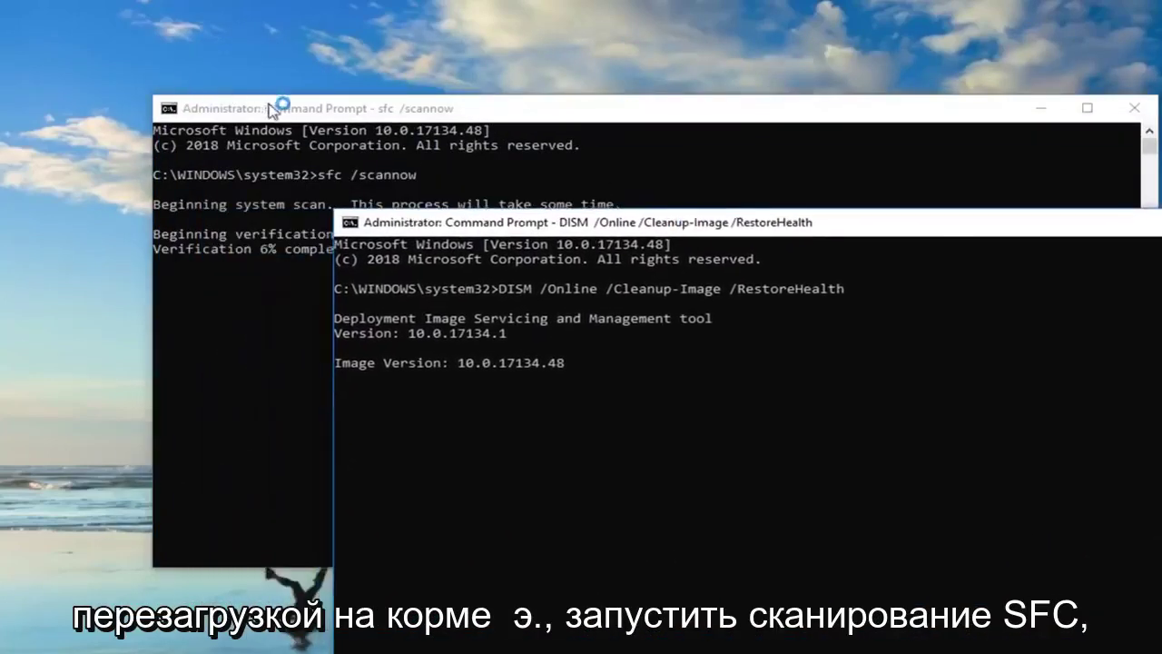
pyautogui.moveTo(295, 111); pyautogui.dragTo(264, 86)
pyautogui.moveTo(1146, 223); pyautogui.dragTo(503, 82)
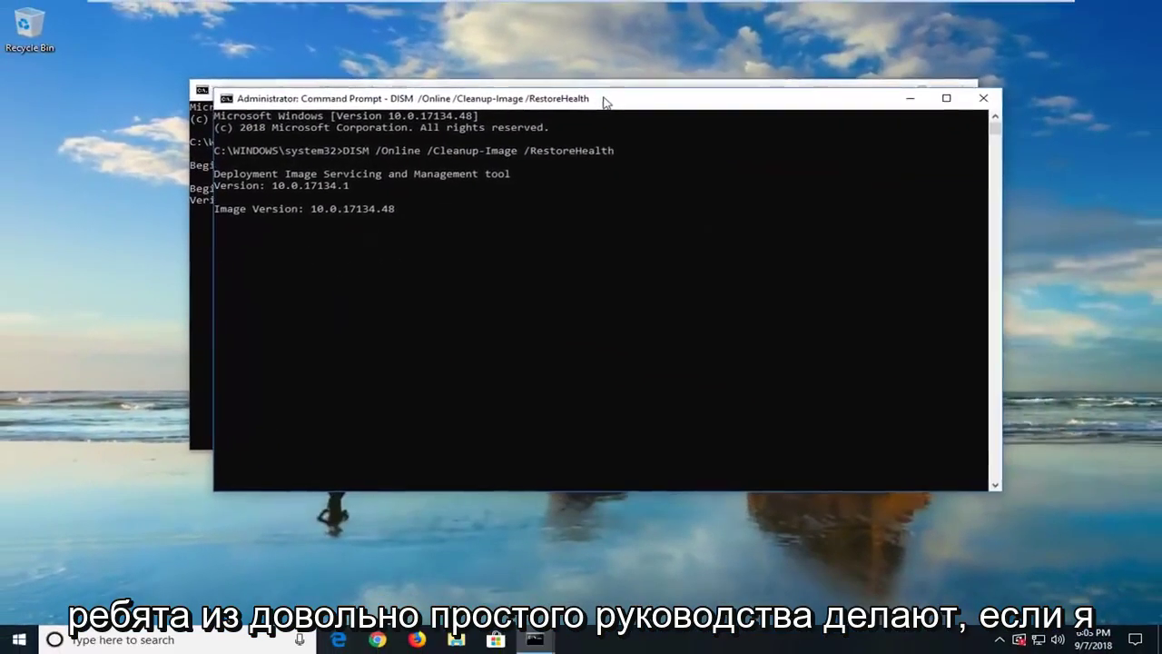
pyautogui.moveTo(586, 101); pyautogui.dragTo(592, 94)
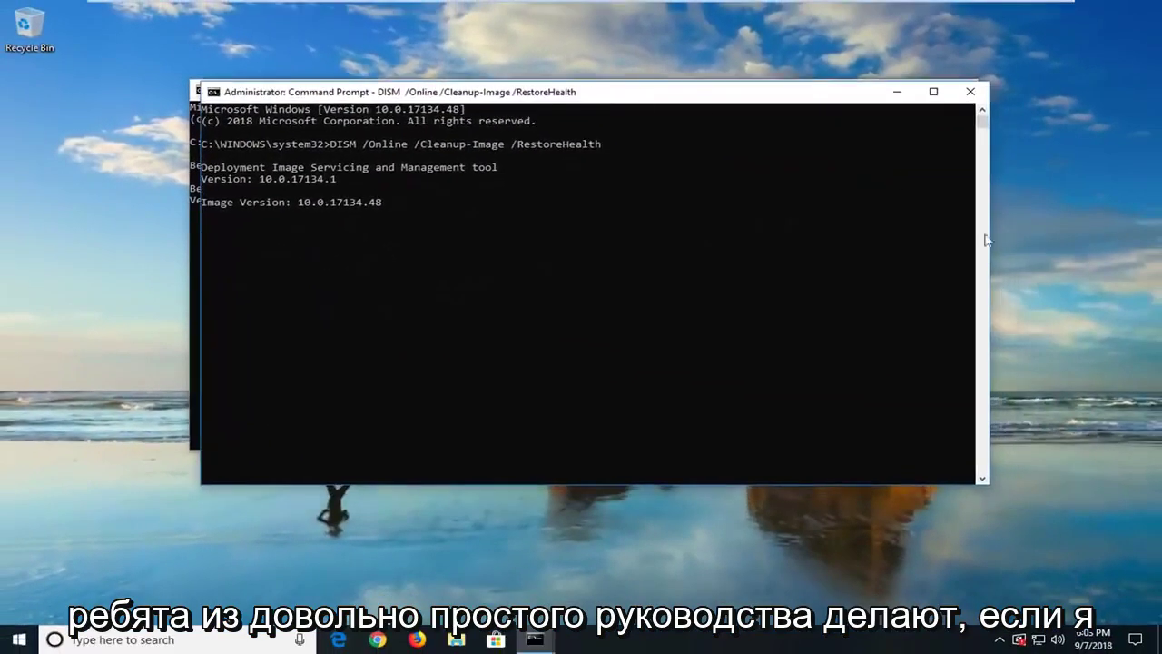